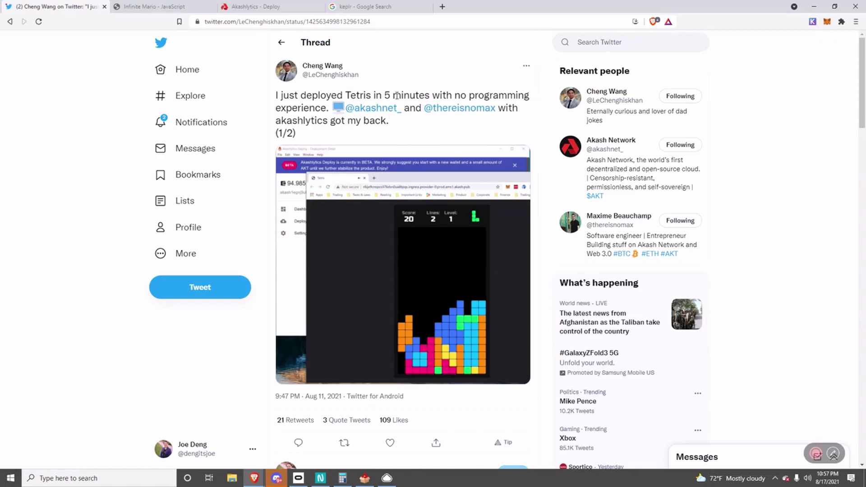
Read the tweet's 5-minute claim and glance at the Infinite Mario tab.
{"action": "left_click_drag", "start_coordinate": [386, 96], "coordinate": [427, 95]}
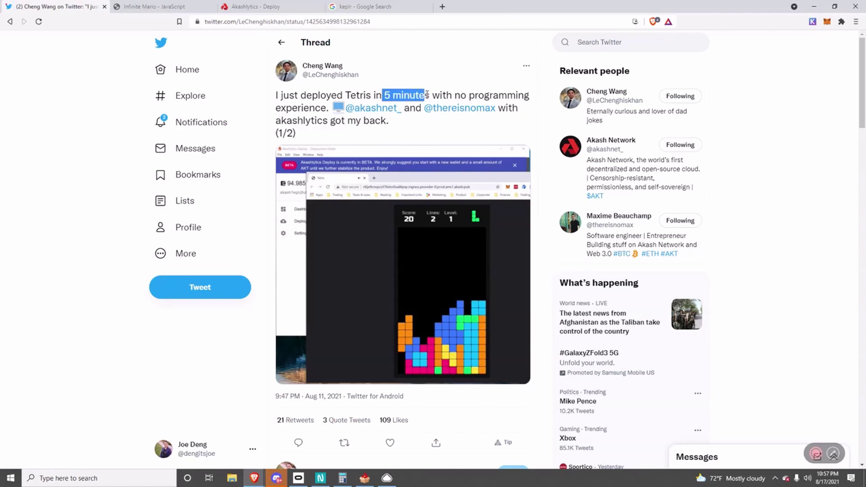
{"action": "left_click", "coordinate": [451, 95]}
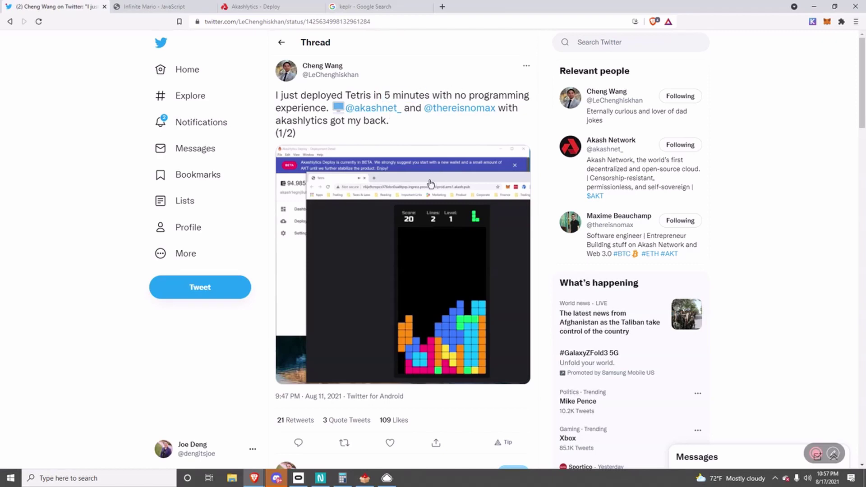
{"action": "scroll", "coordinate": [406, 176], "scroll_direction": "down", "scroll_amount": 2}
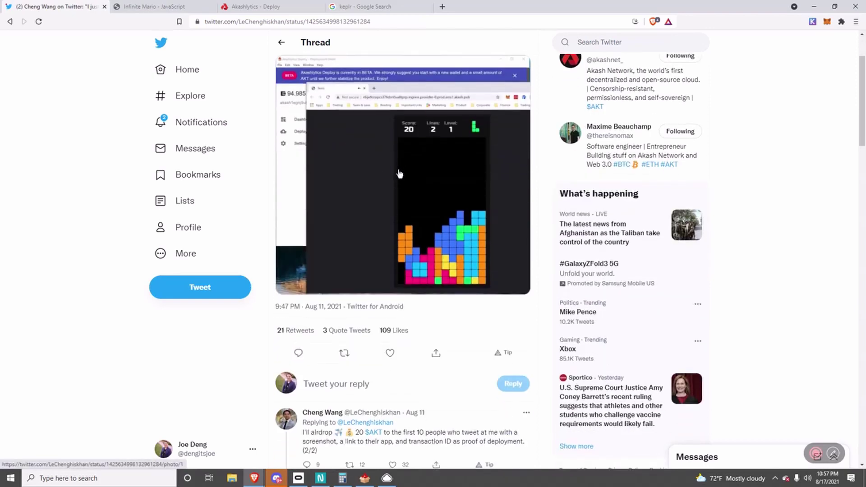
{"action": "scroll", "coordinate": [399, 174], "scroll_direction": "up", "scroll_amount": 2}
{"action": "left_click", "coordinate": [176, 5]}
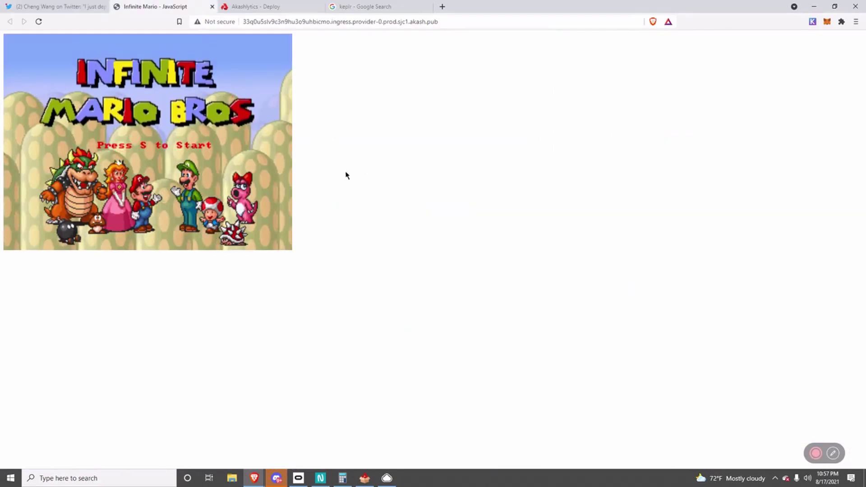
{"action": "left_click", "coordinate": [73, 10]}
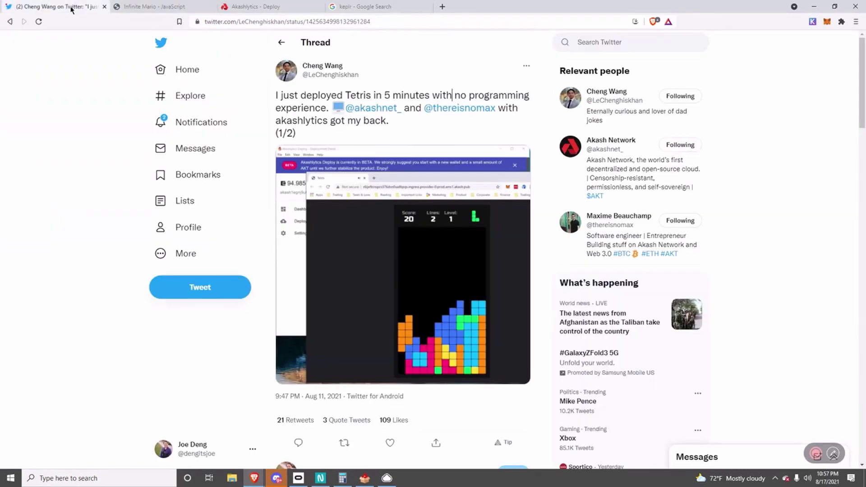
Scroll through the thread's replies, then go to the Twitter home timeline.
{"action": "scroll", "coordinate": [466, 270], "scroll_direction": "down", "scroll_amount": 5}
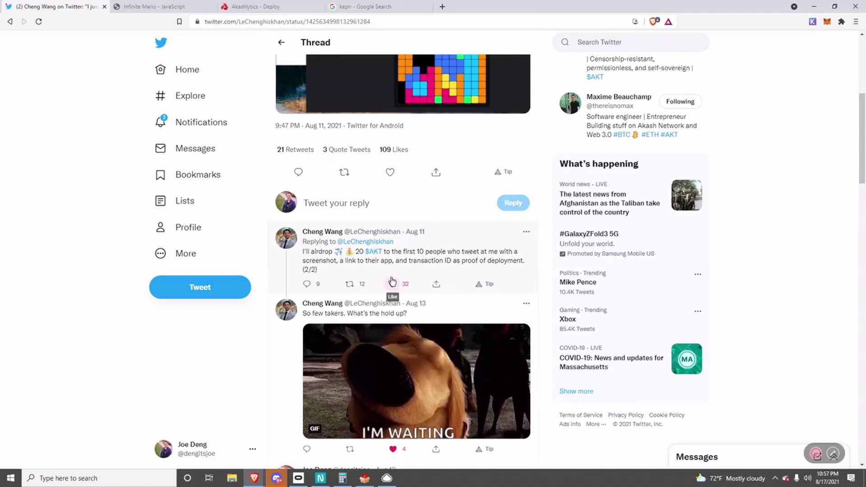
{"action": "scroll", "coordinate": [413, 279], "scroll_direction": "down", "scroll_amount": 1}
{"action": "scroll", "coordinate": [415, 277], "scroll_direction": "down", "scroll_amount": 1}
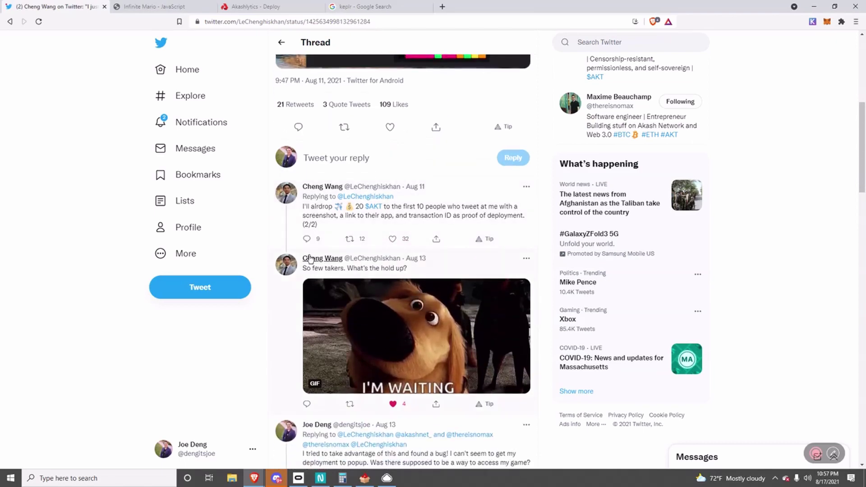
{"action": "scroll", "coordinate": [343, 271], "scroll_direction": "up", "scroll_amount": 2}
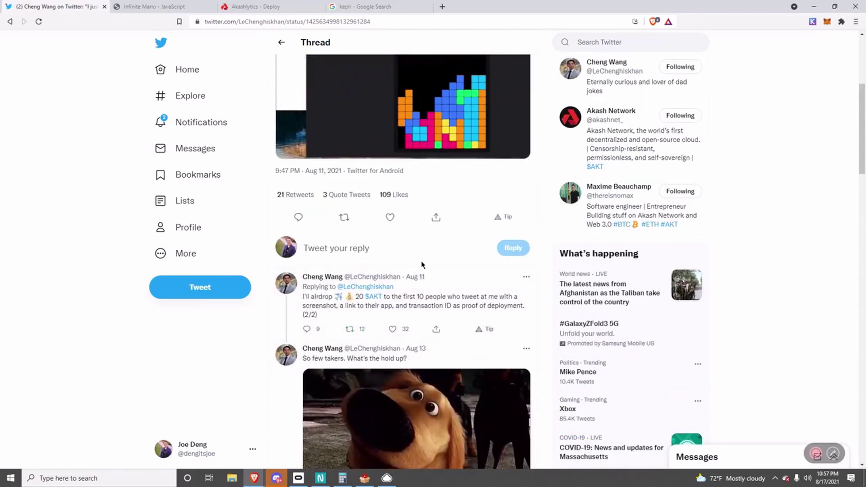
{"action": "scroll", "coordinate": [422, 265], "scroll_direction": "up", "scroll_amount": 2}
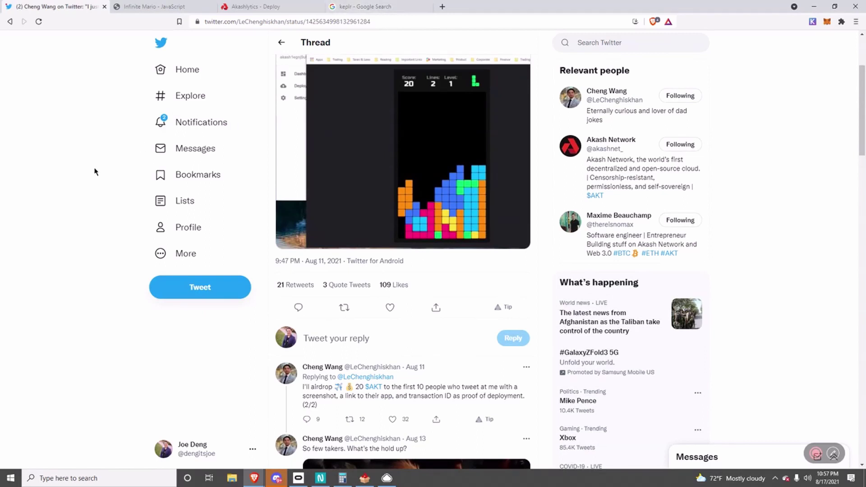
{"action": "scroll", "coordinate": [326, 245], "scroll_direction": "up", "scroll_amount": 2}
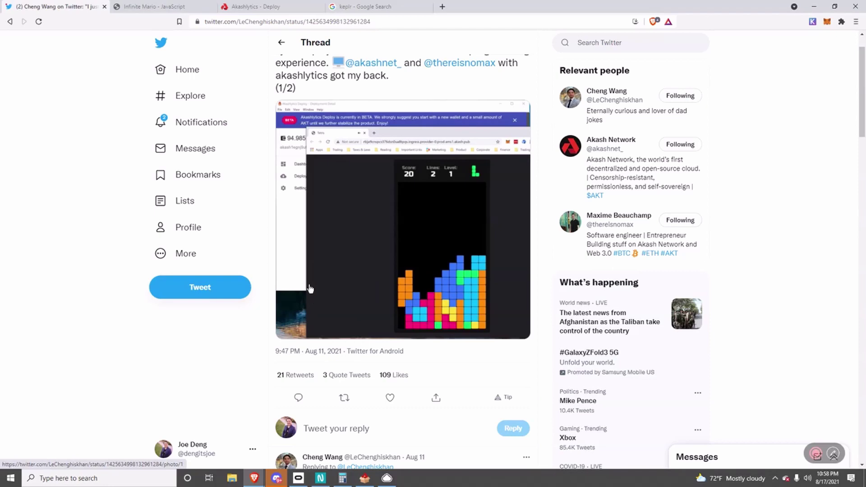
{"action": "left_click", "coordinate": [161, 43]}
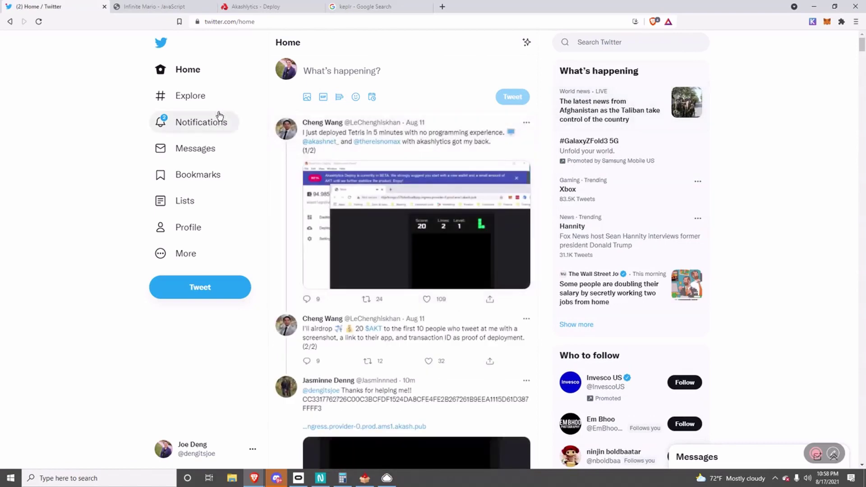
{"action": "scroll", "coordinate": [354, 221], "scroll_direction": "down", "scroll_amount": 4}
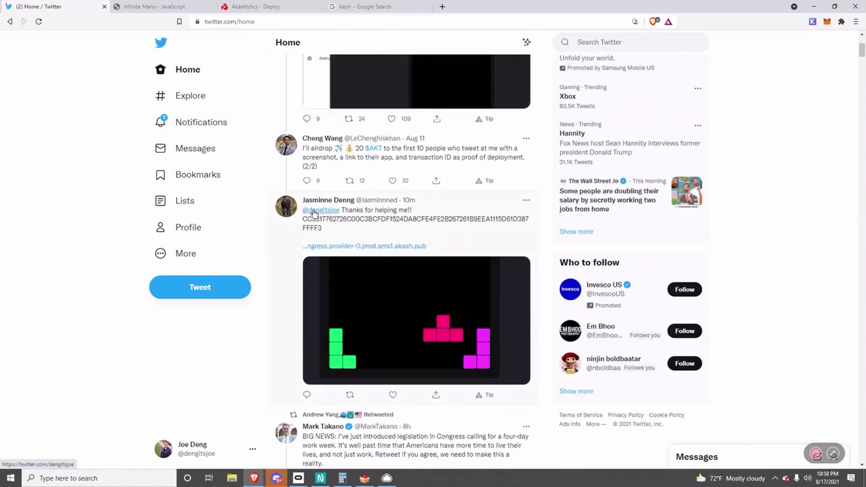
{"action": "left_click_drag", "start_coordinate": [310, 212], "coordinate": [334, 212]}
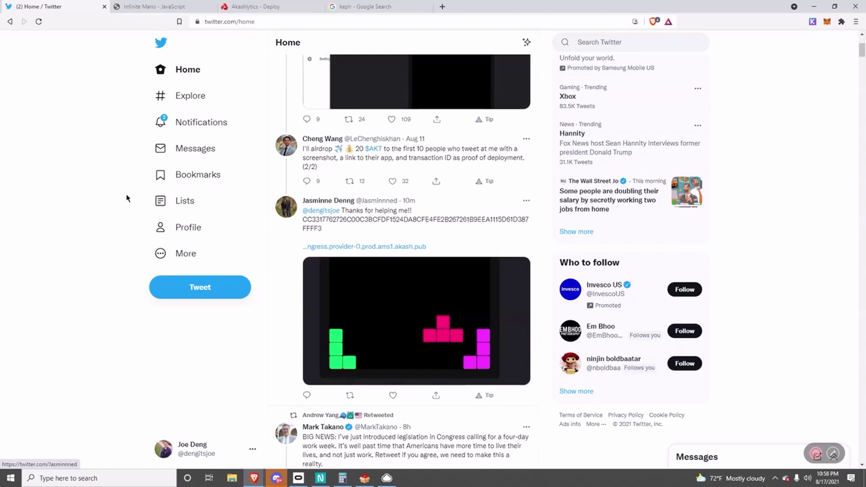
{"action": "scroll", "coordinate": [127, 199], "scroll_direction": "up", "scroll_amount": 4}
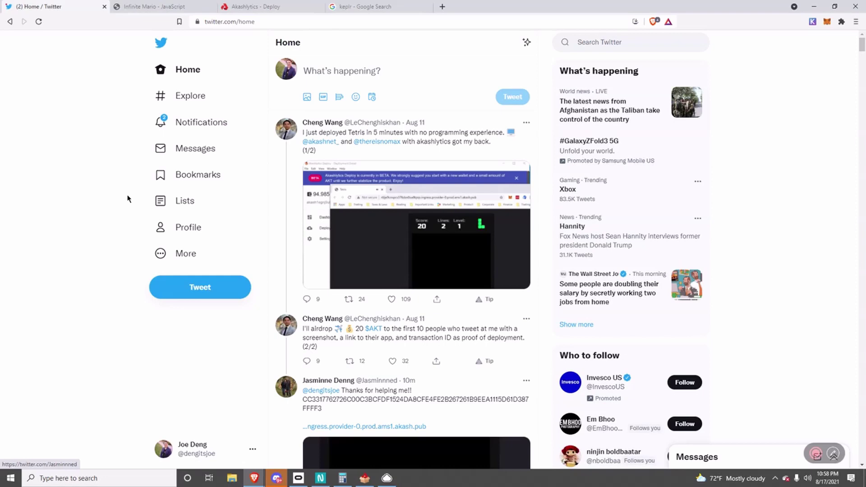
Look over the Akashlytics Deploy on Akash Network download page, then switch to the keplr Google results.
{"action": "left_click", "coordinate": [247, 3]}
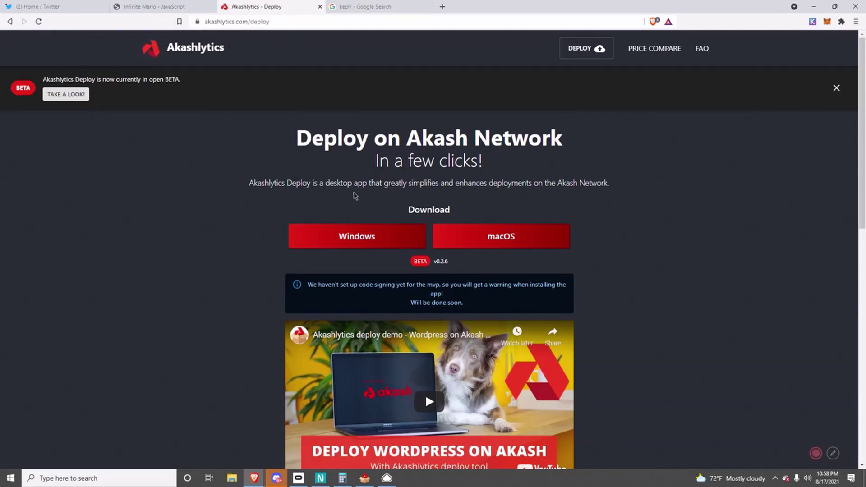
{"action": "scroll", "coordinate": [357, 199], "scroll_direction": "down", "scroll_amount": 1}
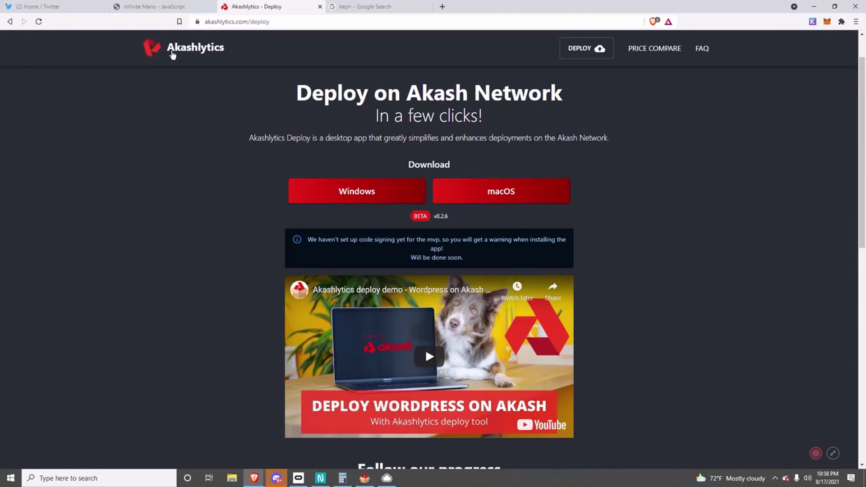
{"action": "left_click", "coordinate": [381, 5]}
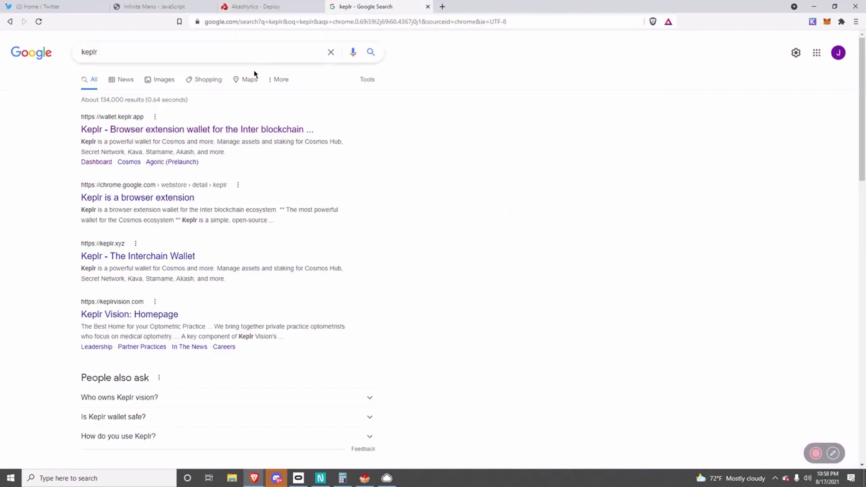
Open the Keplr browser extension result from the keplr search, then return to the results.
{"action": "left_click", "coordinate": [98, 52]}
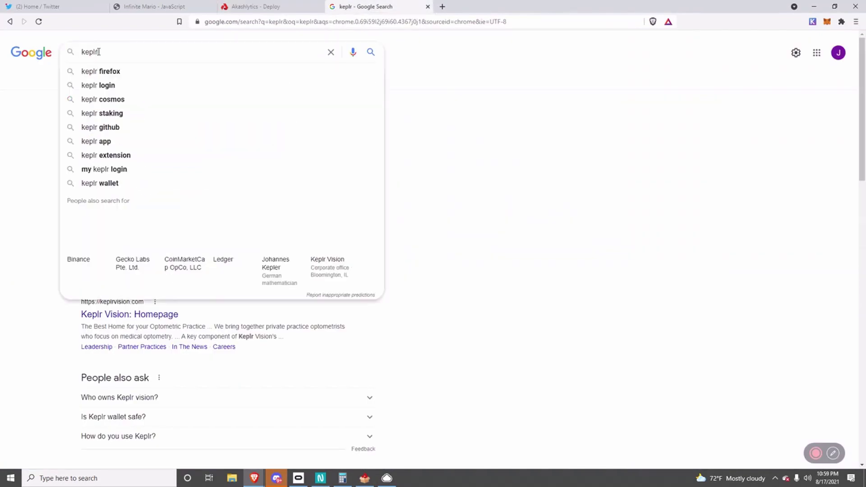
{"action": "left_click", "coordinate": [481, 141]}
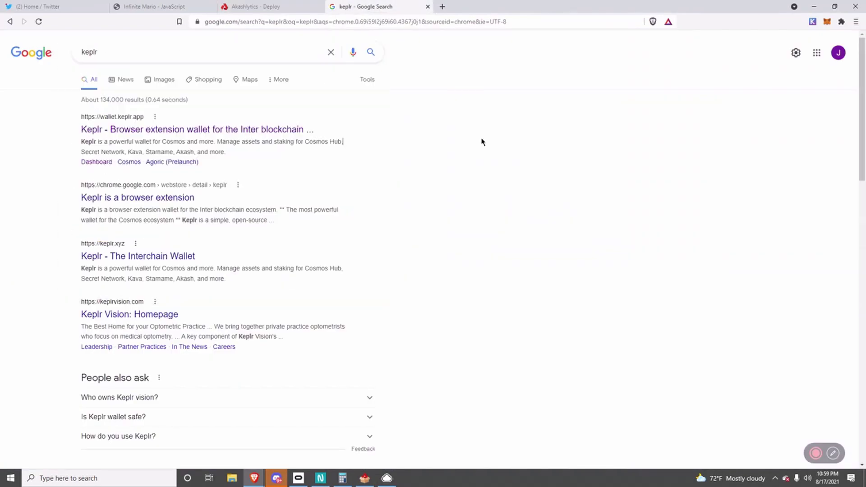
{"action": "left_click", "coordinate": [175, 129]}
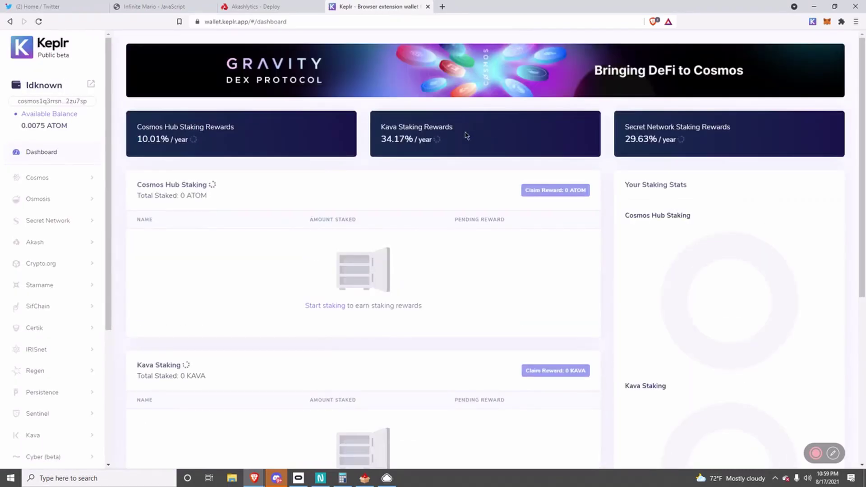
{"action": "key", "text": "alt+Left"}
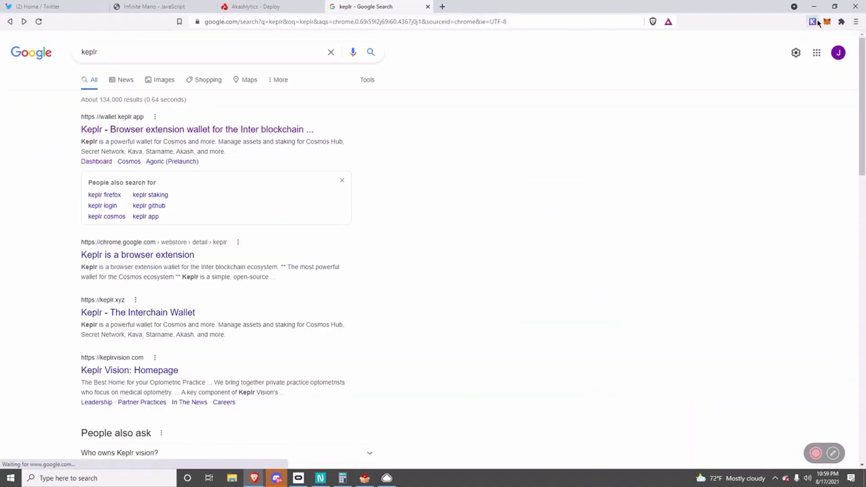
Bring up the Keplr wallet extension and show its list of accounts.
{"action": "left_click", "coordinate": [817, 21]}
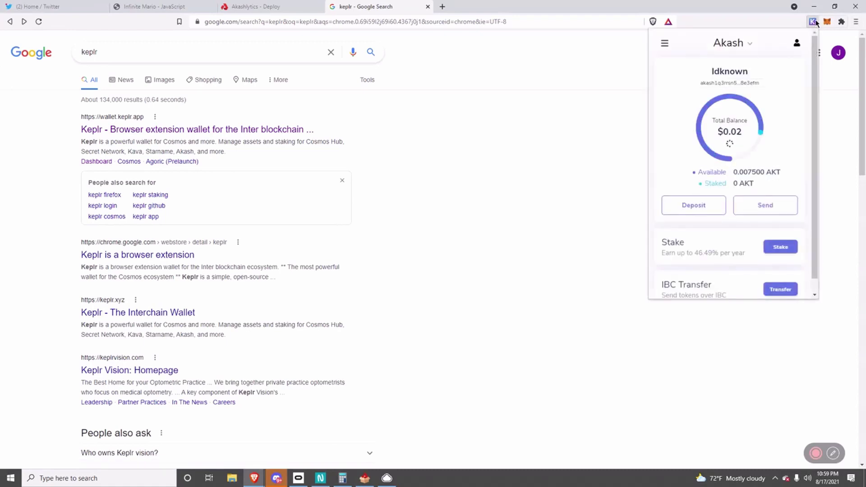
{"action": "left_click", "coordinate": [816, 21]}
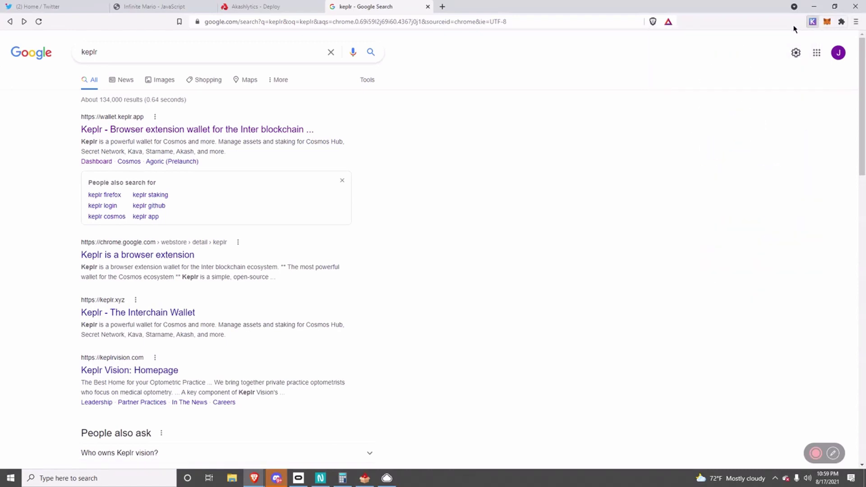
{"action": "left_click", "coordinate": [813, 22]}
{"action": "left_click", "coordinate": [812, 22]}
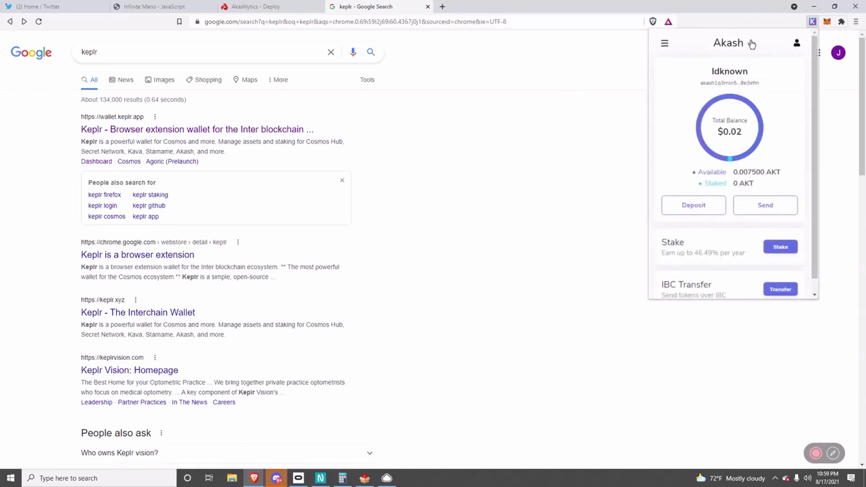
{"action": "left_click", "coordinate": [627, 89]}
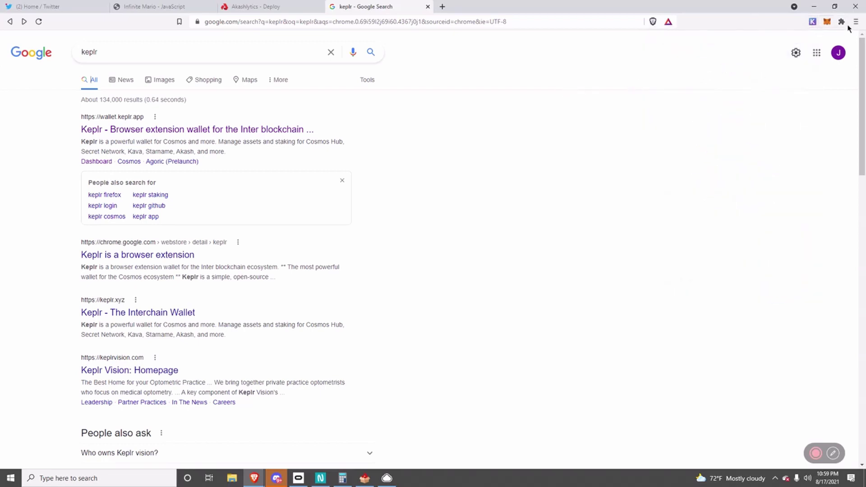
{"action": "left_click", "coordinate": [813, 21]}
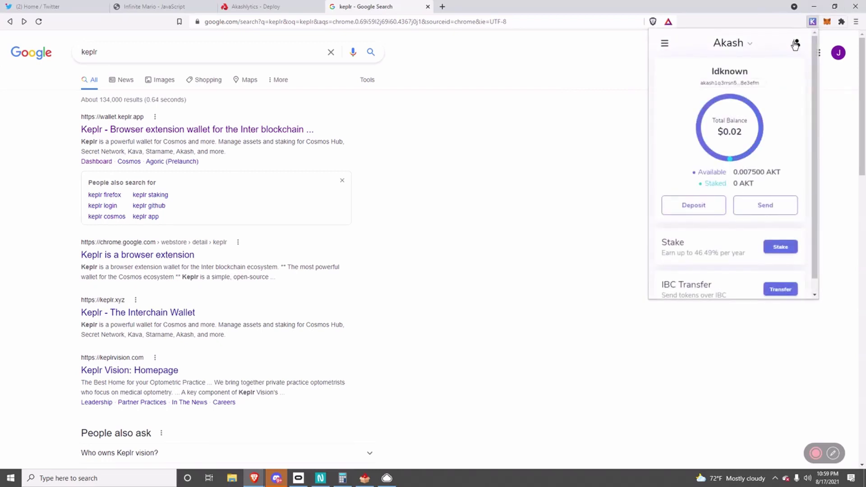
{"action": "left_click", "coordinate": [796, 44]}
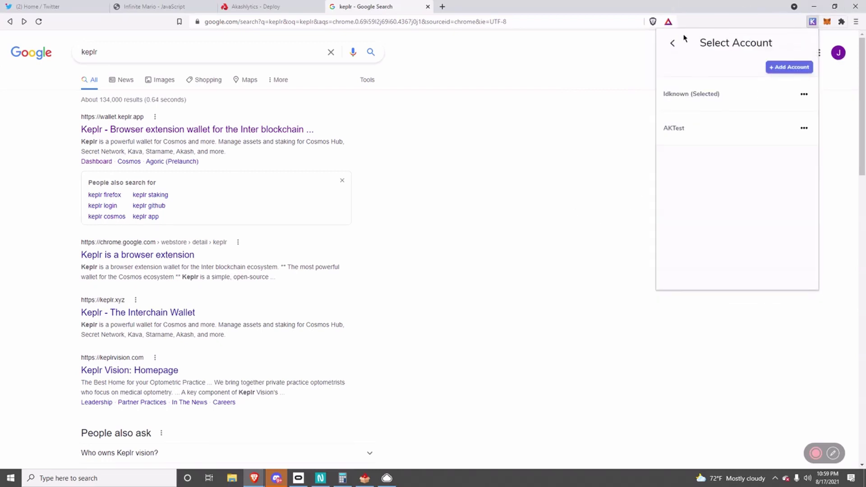
{"action": "left_click", "coordinate": [672, 44]}
{"action": "left_click", "coordinate": [795, 45]}
Begin adding a new Keplr account and generate its mnemonic, toggling between 12 and 24 words.
{"action": "left_click", "coordinate": [790, 68]}
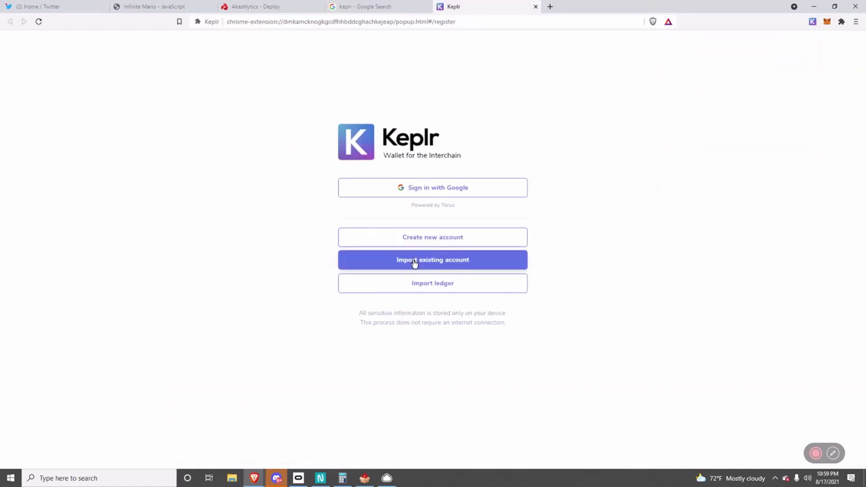
{"action": "left_click", "coordinate": [419, 243]}
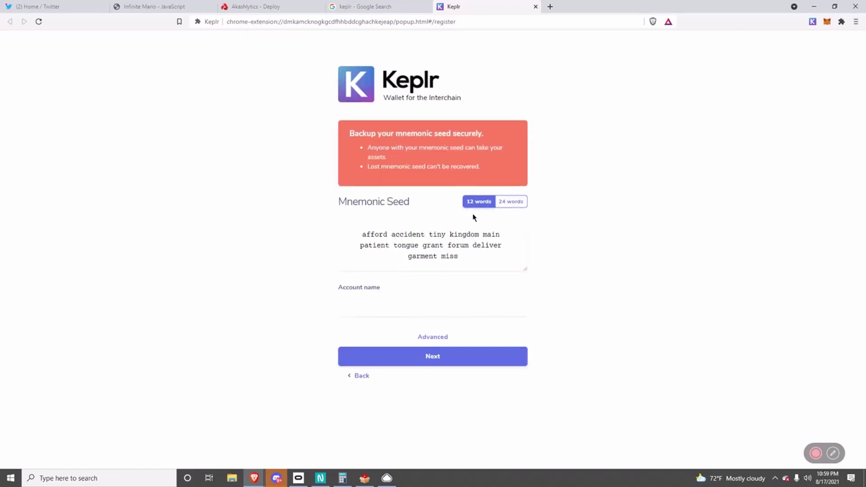
{"action": "left_click", "coordinate": [504, 206]}
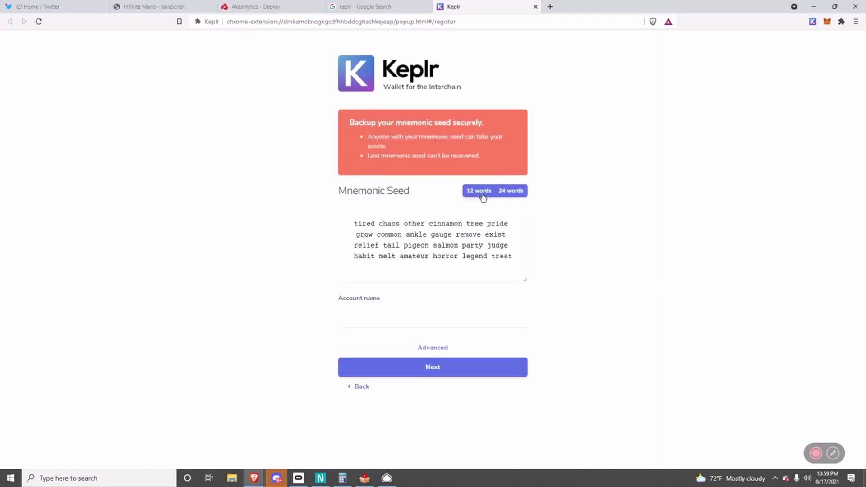
{"action": "left_click", "coordinate": [483, 197]}
{"action": "left_click", "coordinate": [496, 199]}
{"action": "left_click", "coordinate": [476, 192]}
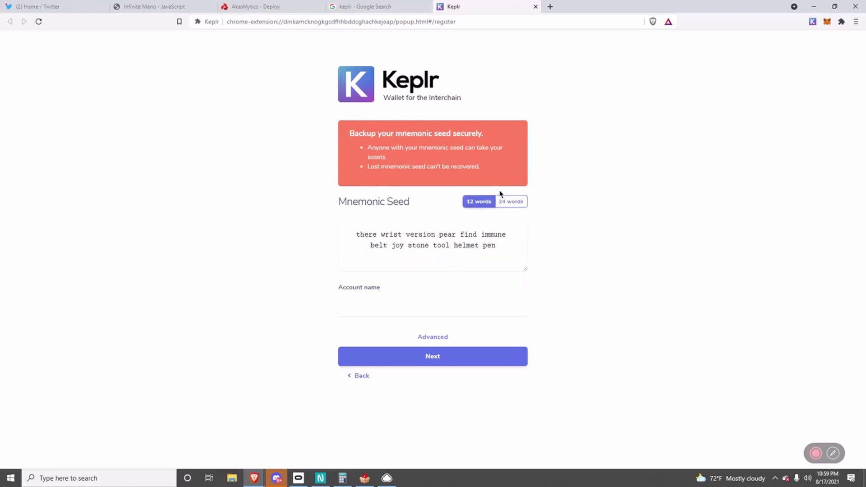
{"action": "left_click", "coordinate": [502, 197]}
Keep regenerating until settling on a fresh 12-word seed phrase, then finish registration.
{"action": "left_click", "coordinate": [493, 193]}
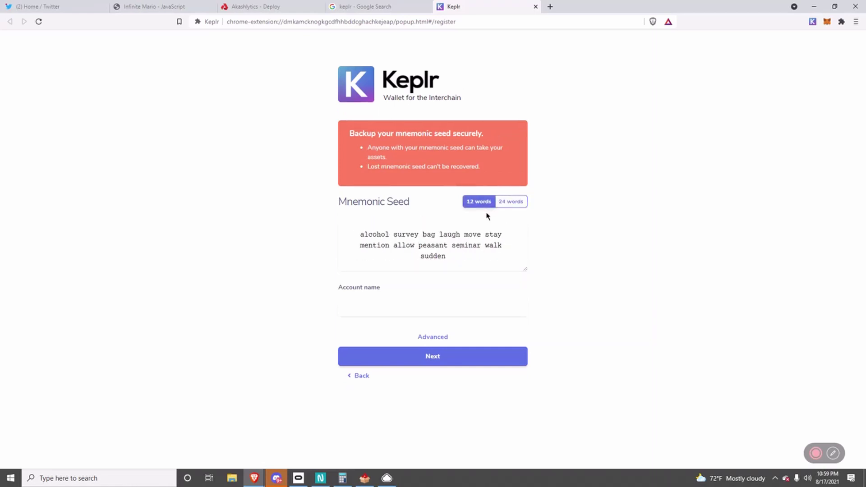
{"action": "left_click", "coordinate": [502, 203]}
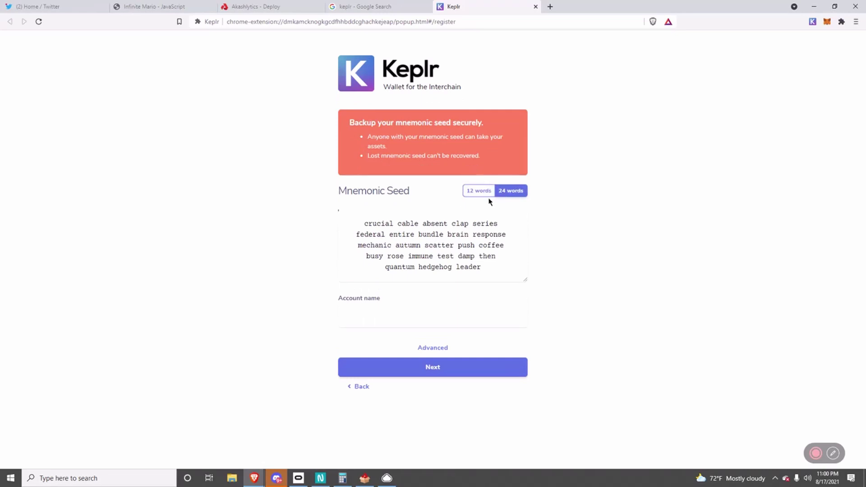
{"action": "left_click", "coordinate": [490, 195]}
{"action": "left_click", "coordinate": [500, 201]}
{"action": "left_click", "coordinate": [464, 194]}
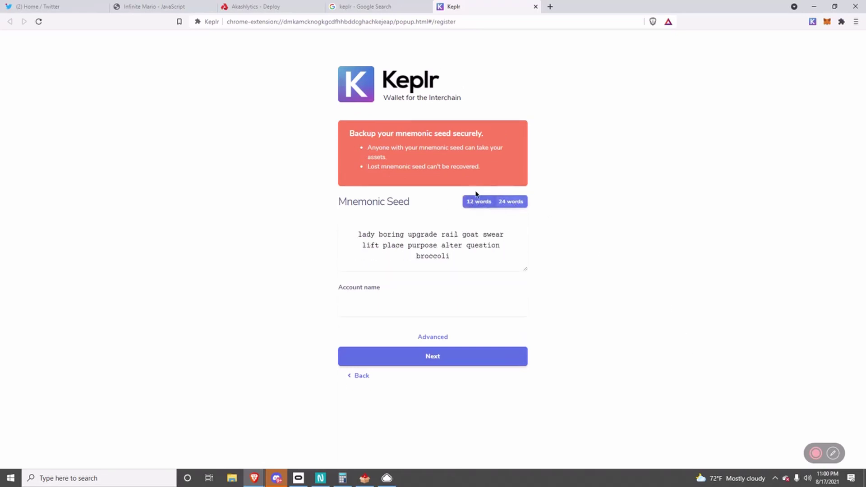
{"action": "left_click", "coordinate": [495, 202]}
{"action": "left_click", "coordinate": [479, 191]}
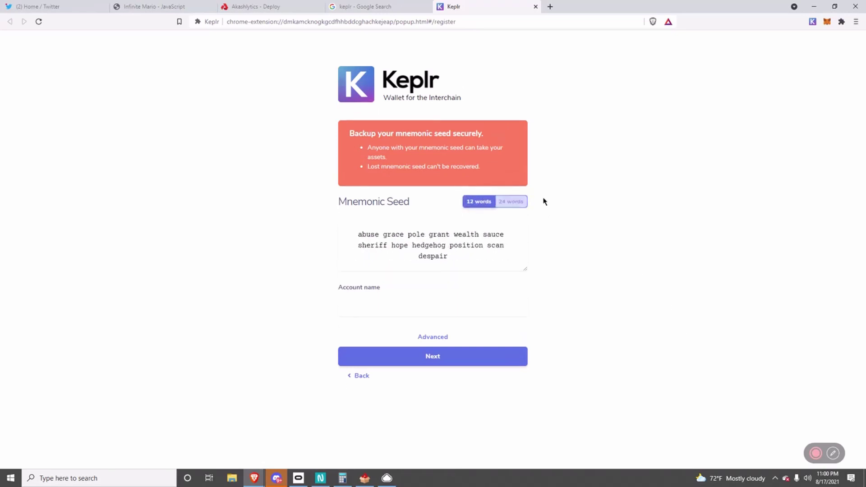
{"action": "left_click", "coordinate": [501, 200]}
{"action": "left_click", "coordinate": [480, 194]}
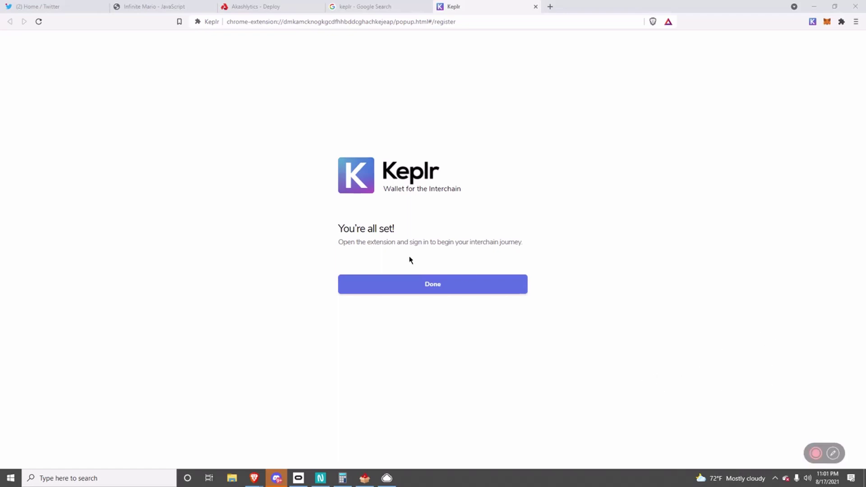
{"action": "left_click", "coordinate": [387, 284]}
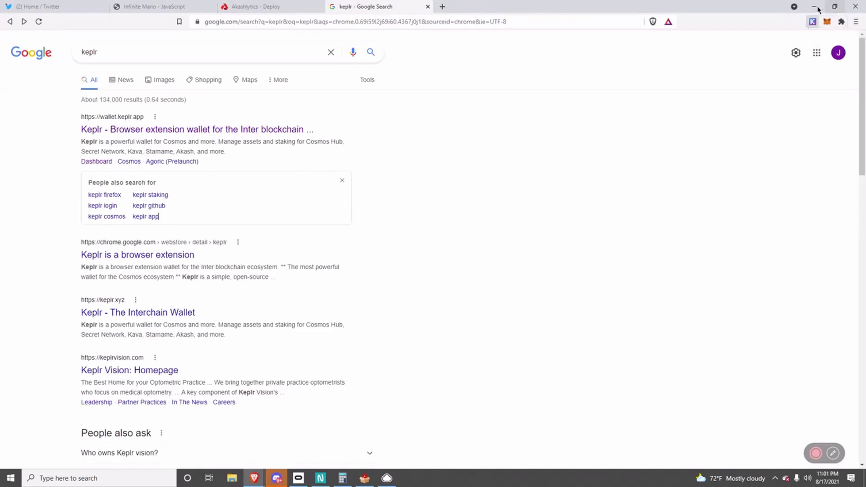
Switch Keplr to the AKTest2 account and copy its Akash address.
{"action": "left_click", "coordinate": [813, 21]}
{"action": "left_click", "coordinate": [797, 43]}
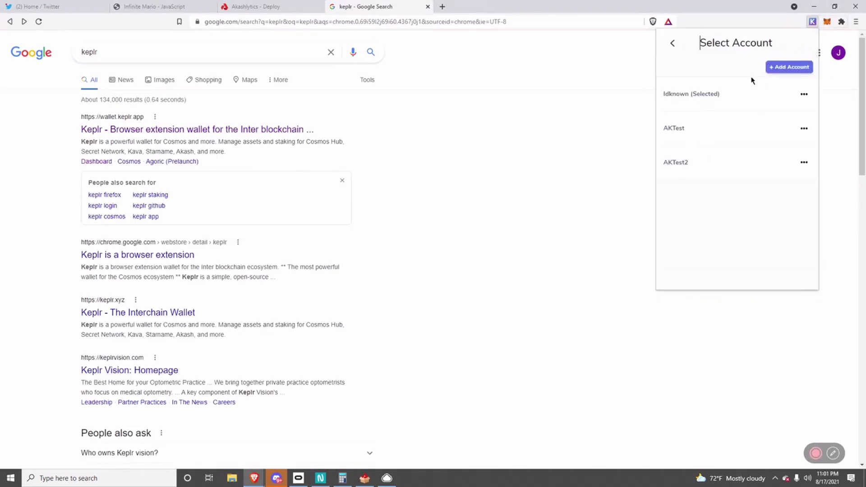
{"action": "left_click", "coordinate": [678, 166]}
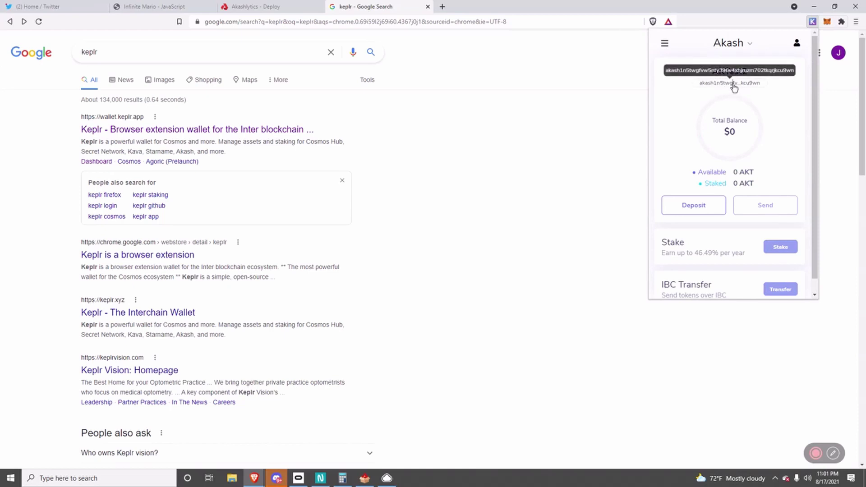
{"action": "left_click", "coordinate": [734, 86]}
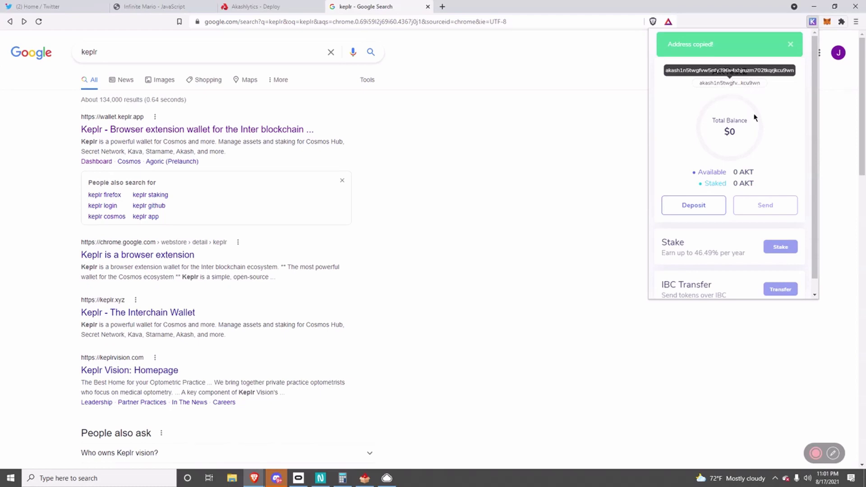
Check the network list without changing it, then close and reopen the Keplr popup.
{"action": "left_click", "coordinate": [733, 43]}
{"action": "left_click", "coordinate": [740, 48]}
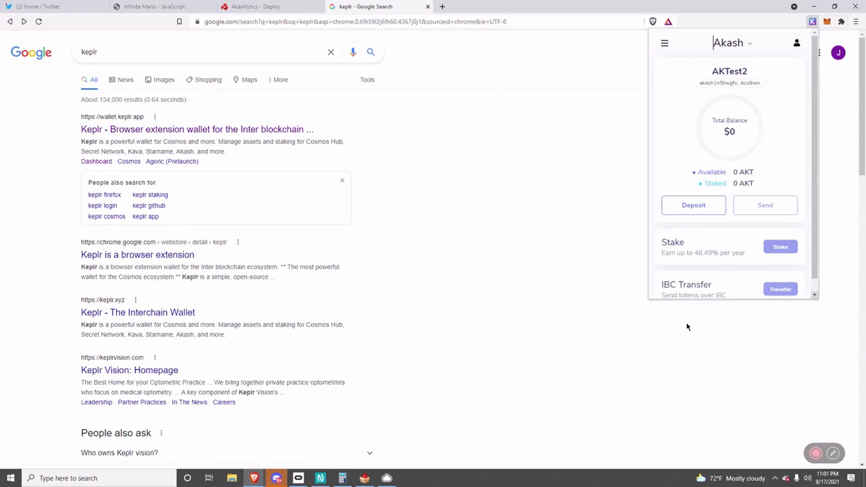
{"action": "left_click", "coordinate": [479, 190]}
{"action": "left_click", "coordinate": [812, 24]}
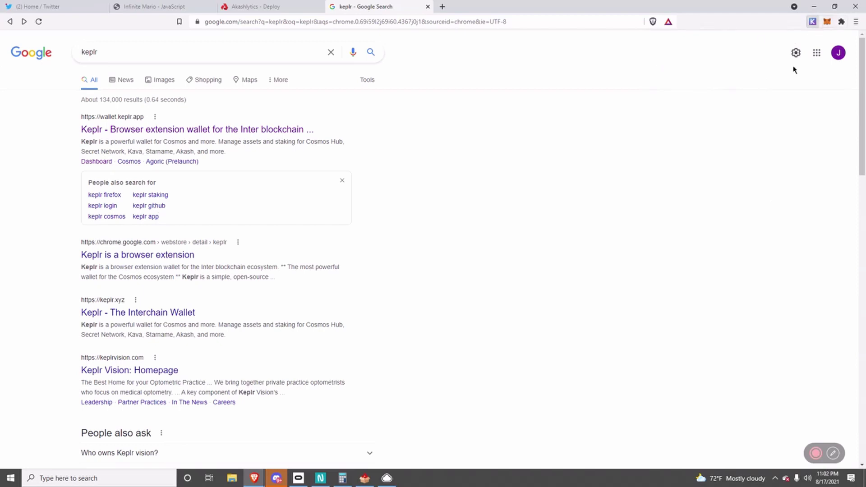
Switch the AKTest2 wallet from Akash to the Cosmos network, showing 0 ATOM.
{"action": "left_click", "coordinate": [745, 47]}
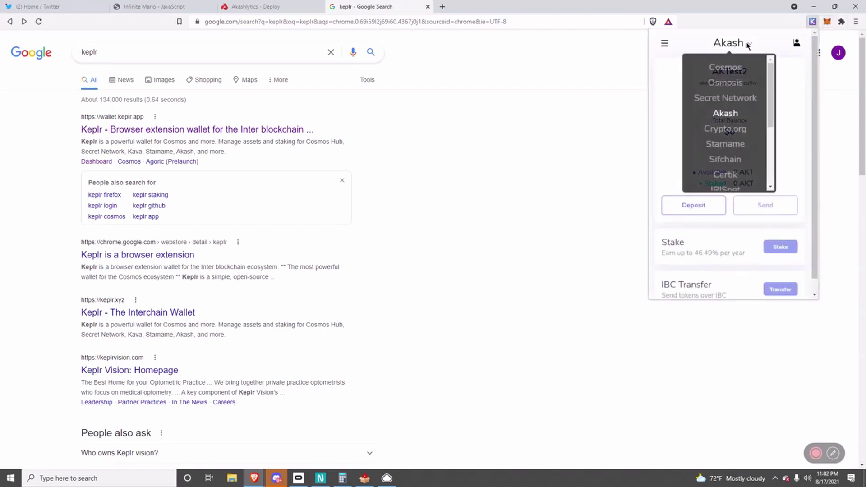
{"action": "left_click", "coordinate": [725, 67]}
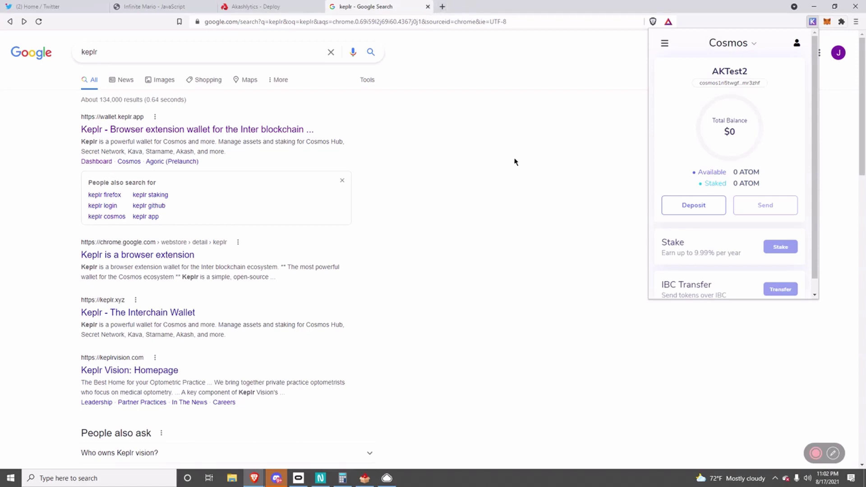
{"action": "left_click", "coordinate": [725, 44]}
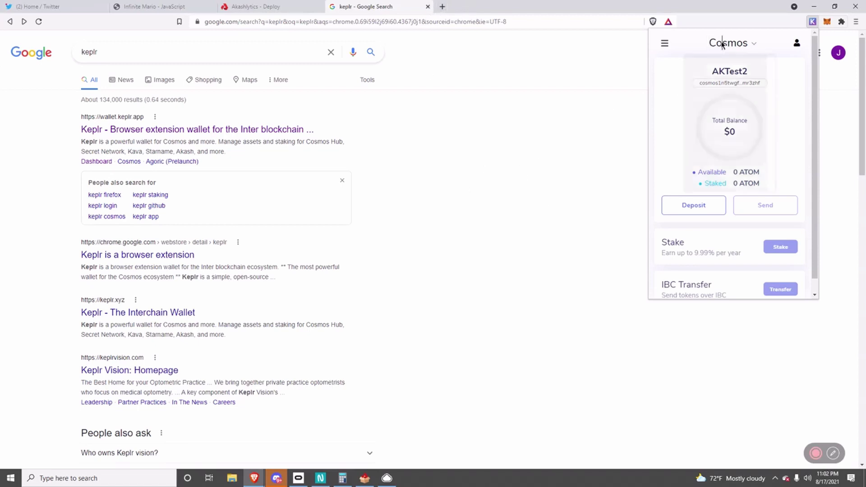
{"action": "scroll", "coordinate": [716, 128], "scroll_direction": "down", "scroll_amount": 4}
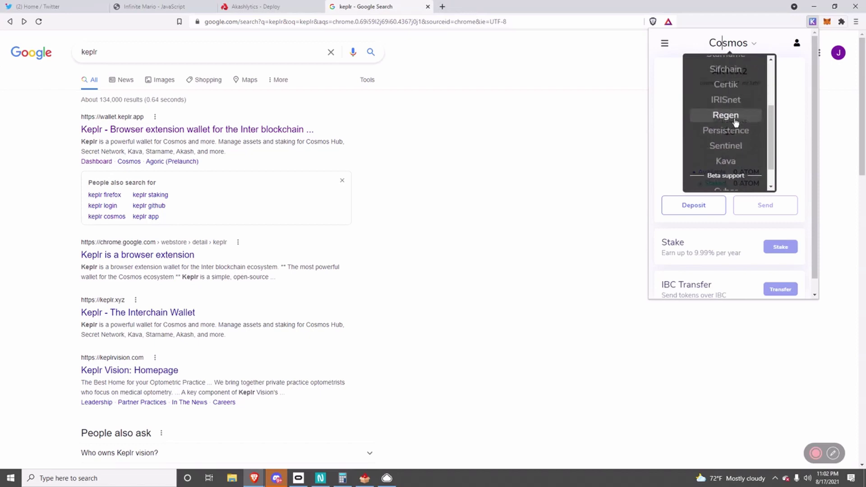
{"action": "scroll", "coordinate": [731, 165], "scroll_direction": "up", "scroll_amount": 4}
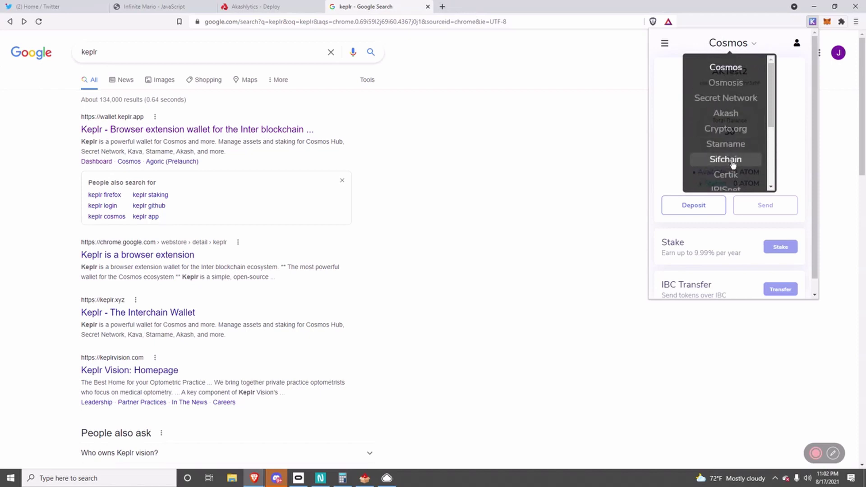
Browse the chain dropdown list while keeping Cosmos selected.
{"action": "scroll", "coordinate": [731, 153], "scroll_direction": "down", "scroll_amount": 2}
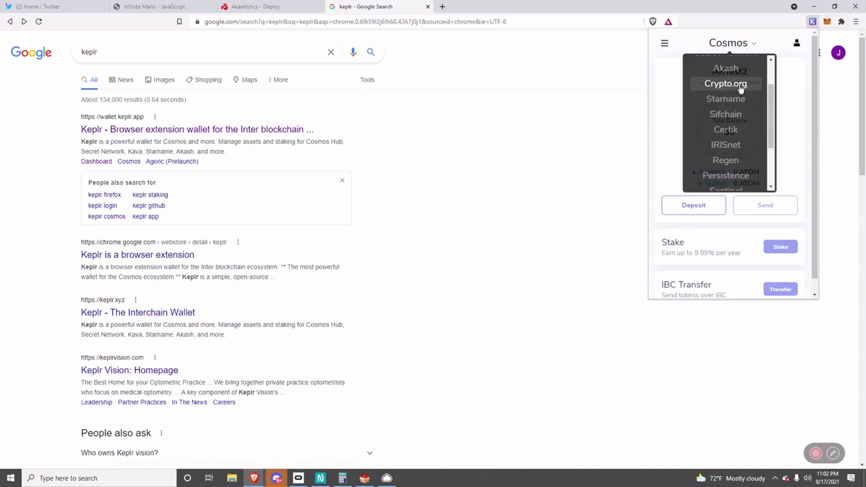
{"action": "scroll", "coordinate": [740, 151], "scroll_direction": "down", "scroll_amount": 3}
{"action": "scroll", "coordinate": [735, 131], "scroll_direction": "up", "scroll_amount": 5}
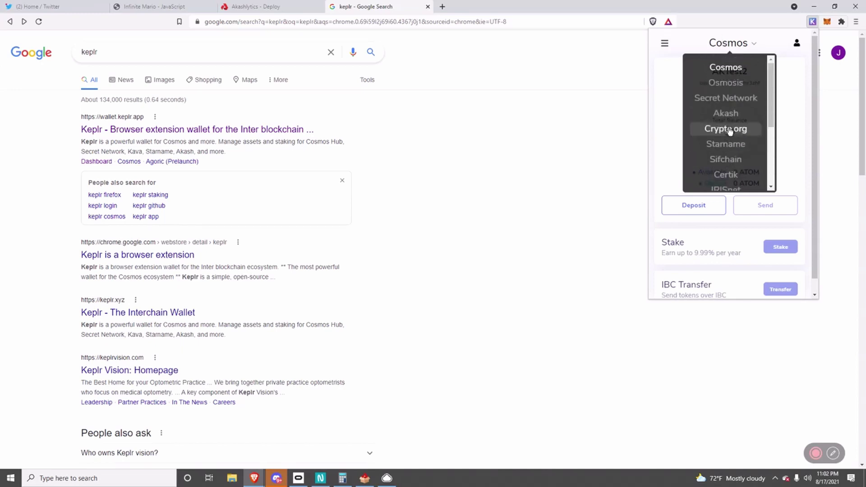
{"action": "left_click", "coordinate": [744, 43]}
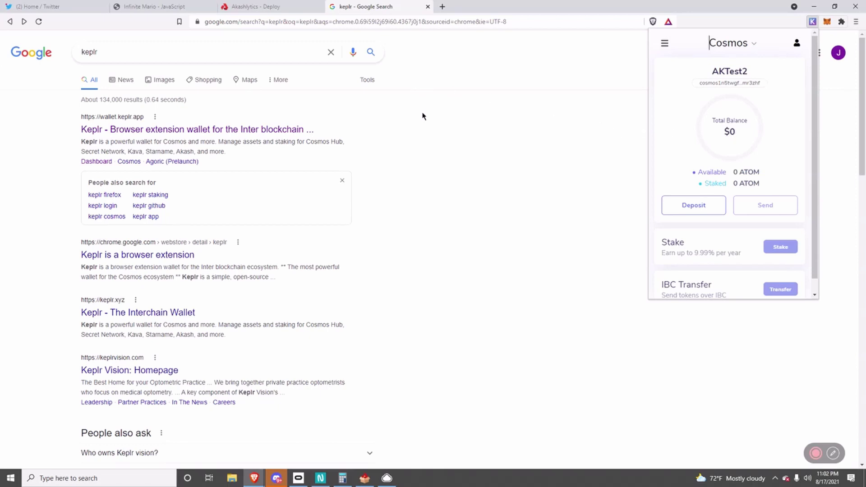
{"action": "left_click", "coordinate": [736, 43]}
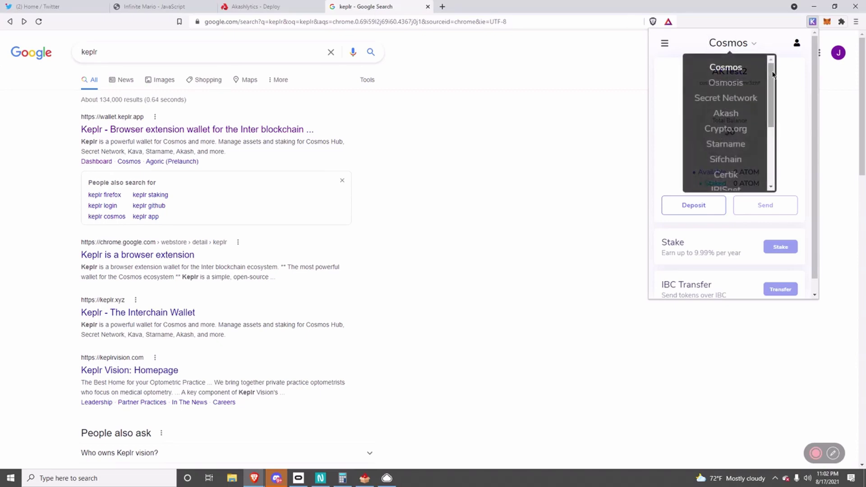
{"action": "key", "text": "ctrl+t"}
Load app.osmosis.zone and review the asset balances on the Assets page.
{"action": "type", "text": "app"}
{"action": "key", "text": "Return"}
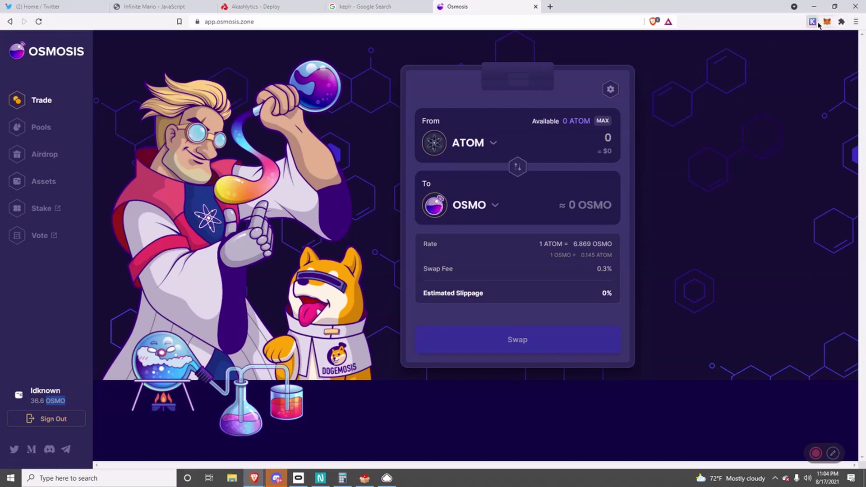
{"action": "left_click", "coordinate": [26, 183]}
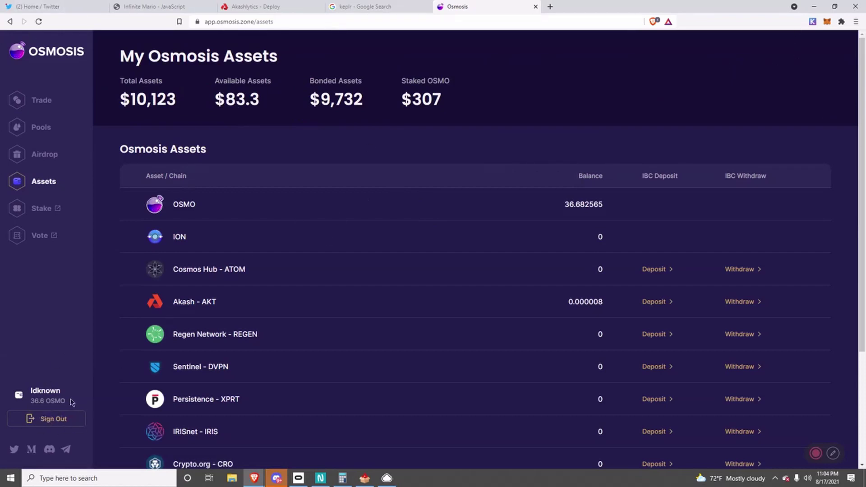
{"action": "scroll", "coordinate": [221, 284], "scroll_direction": "down", "scroll_amount": 3}
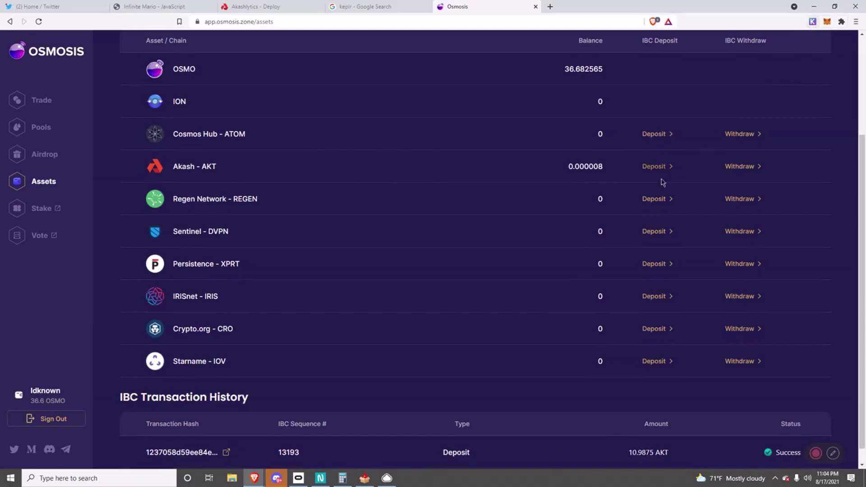
{"action": "left_click_drag", "start_coordinate": [181, 335], "coordinate": [537, 343]}
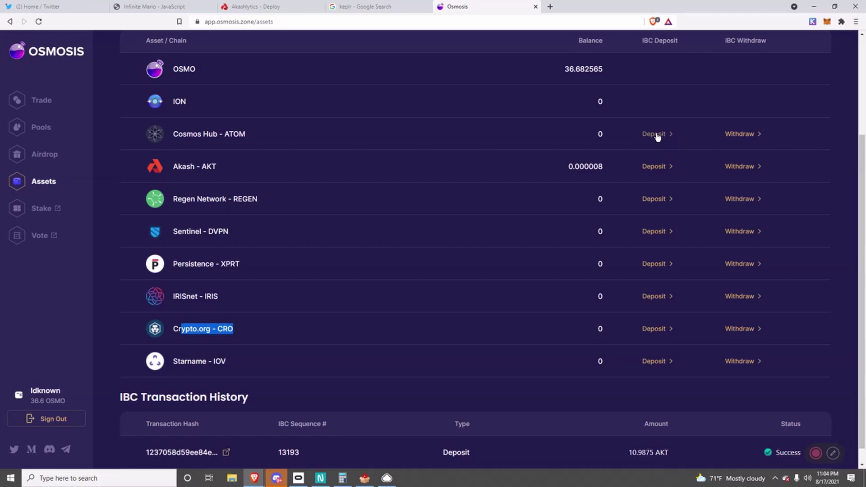
Try an AKT deposit with MAX, cancel it, and return to the Trade page.
{"action": "left_click", "coordinate": [660, 165]}
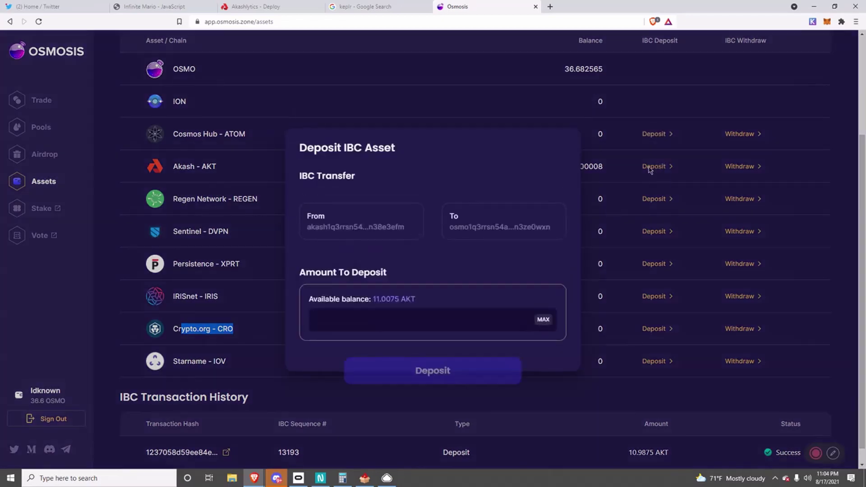
{"action": "left_click", "coordinate": [543, 291]}
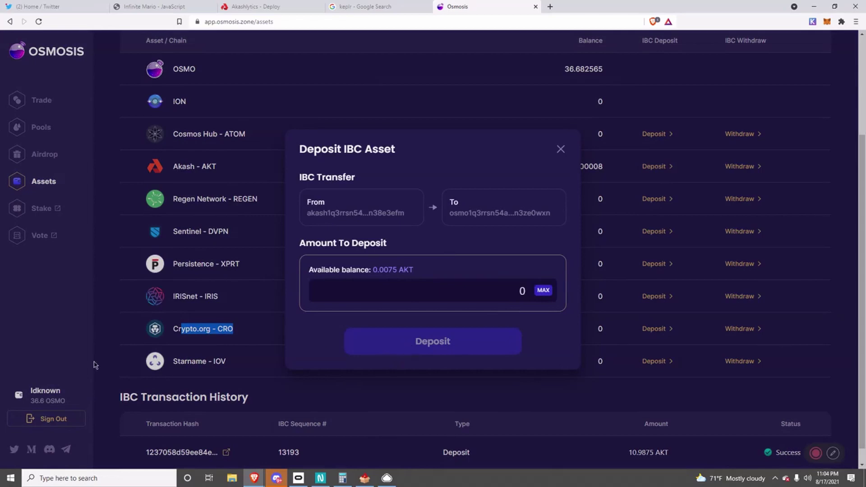
{"action": "left_click", "coordinate": [279, 241]}
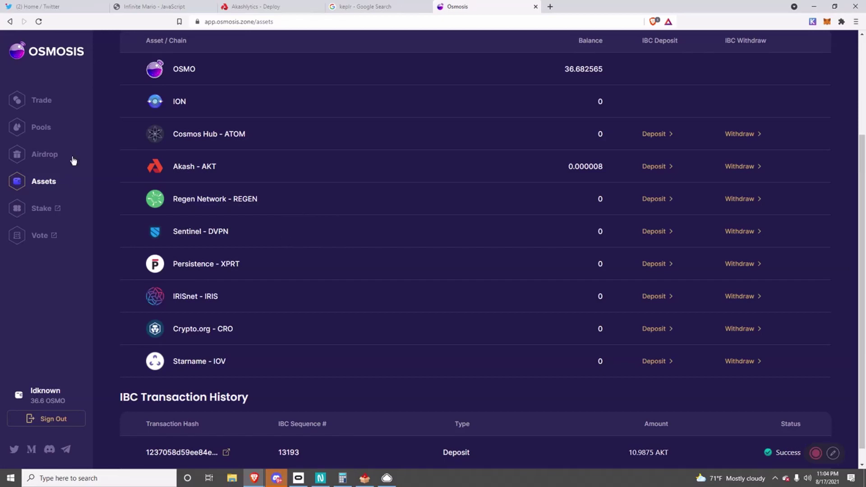
{"action": "left_click", "coordinate": [49, 101]}
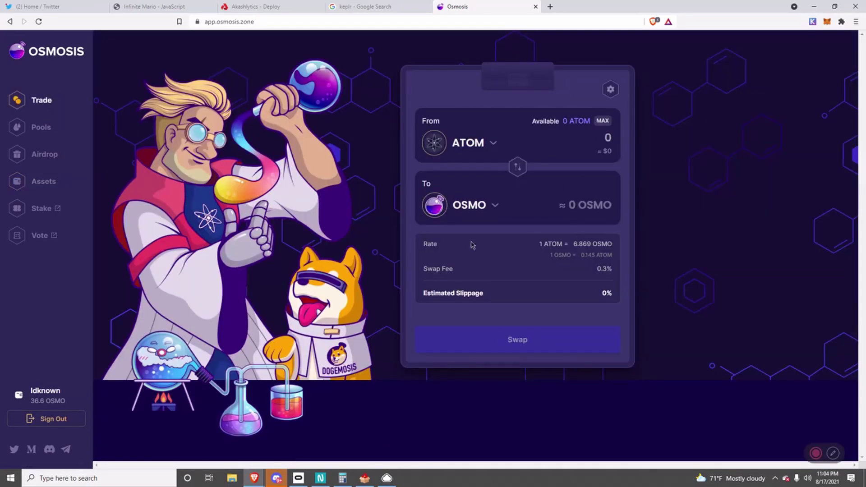
Flip the From and To tokens and browse the list of tokens to swap from.
{"action": "left_click_drag", "start_coordinate": [31, 400], "coordinate": [315, 323]}
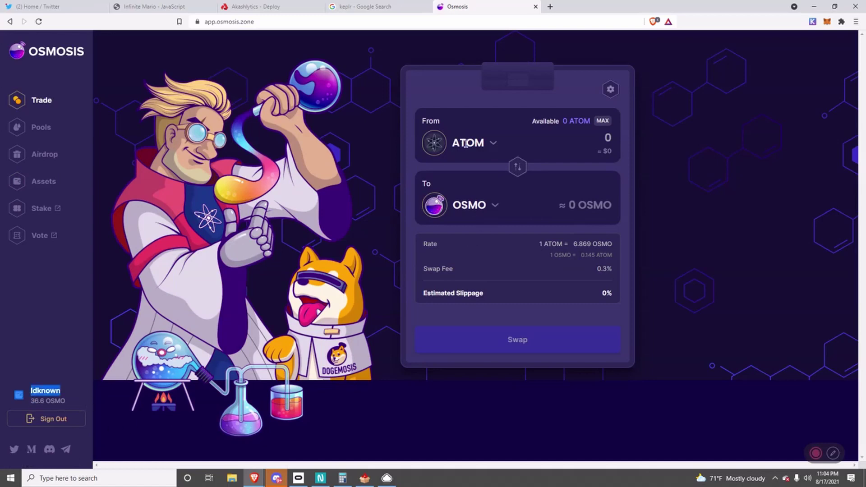
{"action": "left_click", "coordinate": [517, 168]}
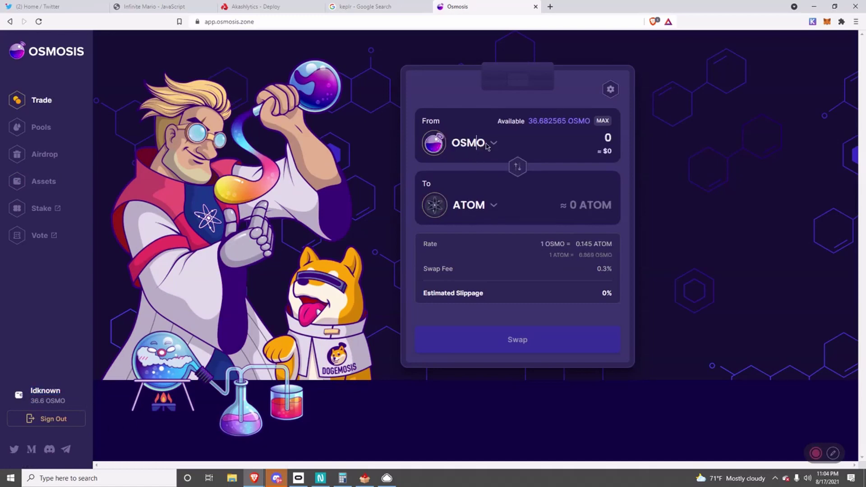
{"action": "left_click", "coordinate": [491, 144]}
{"action": "scroll", "coordinate": [475, 225], "scroll_direction": "down", "scroll_amount": 5}
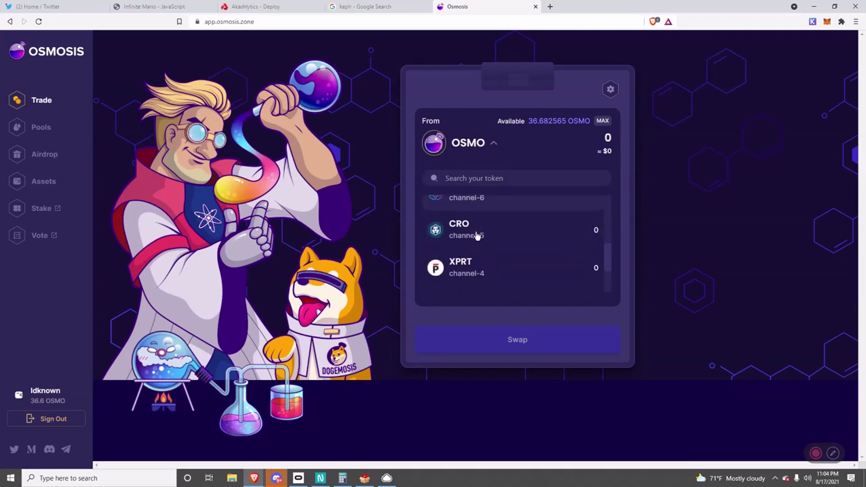
{"action": "scroll", "coordinate": [476, 225], "scroll_direction": "down", "scroll_amount": 1}
{"action": "scroll", "coordinate": [478, 231], "scroll_direction": "up", "scroll_amount": 6}
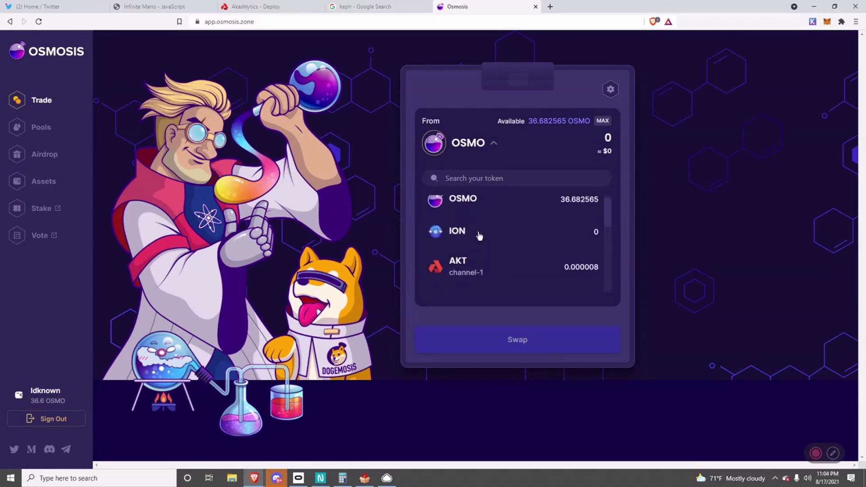
{"action": "scroll", "coordinate": [469, 253], "scroll_direction": "down", "scroll_amount": 5}
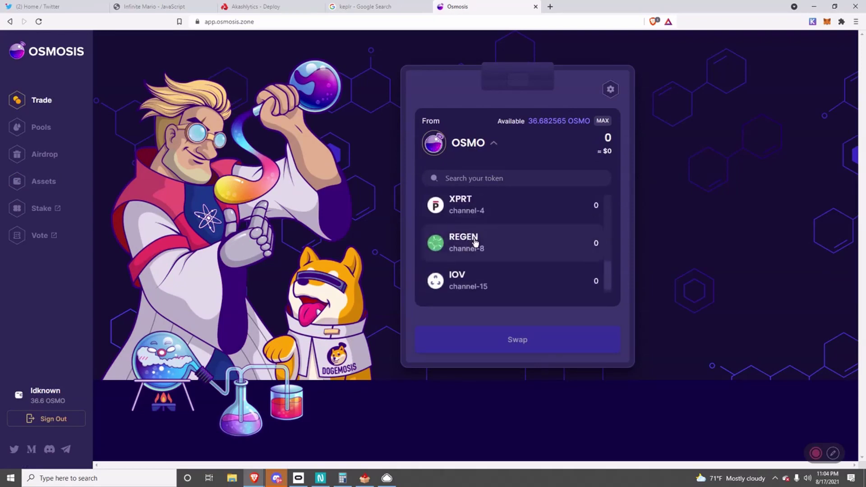
{"action": "scroll", "coordinate": [473, 240], "scroll_direction": "up", "scroll_amount": 6}
{"action": "left_click", "coordinate": [736, 183]}
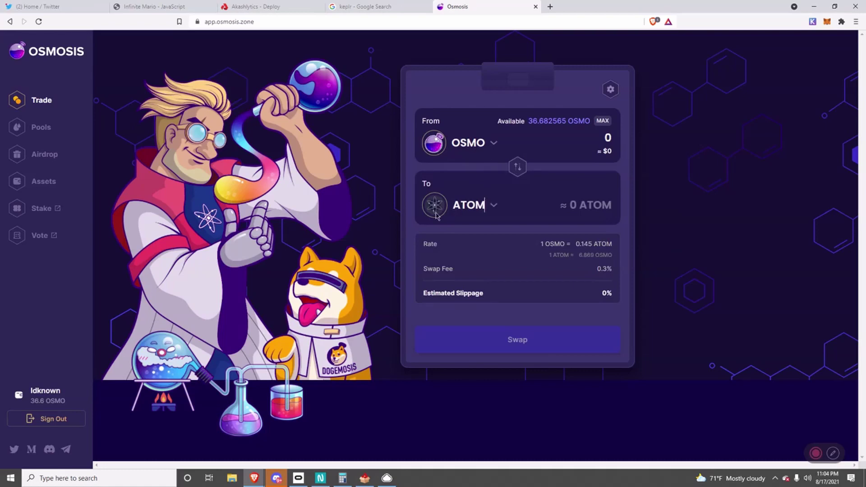
Set AKT as the token to receive in the swap.
{"action": "left_click", "coordinate": [496, 207]}
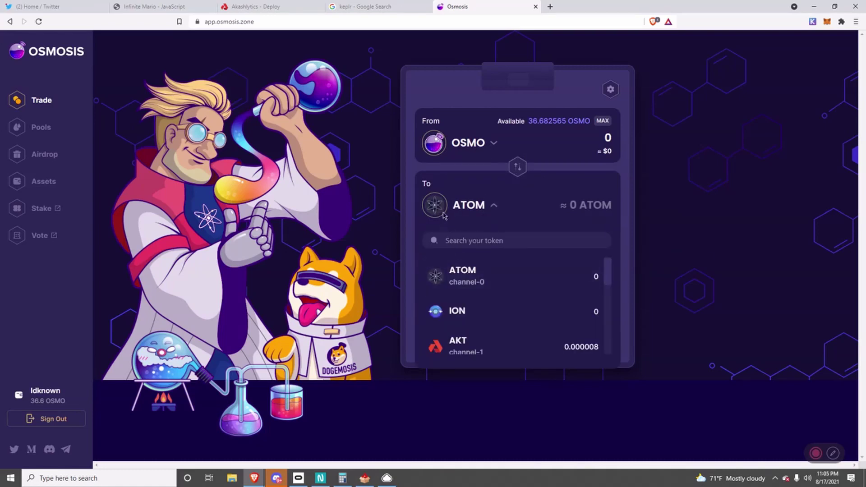
{"action": "left_click", "coordinate": [486, 215]}
{"action": "double_click", "coordinate": [485, 216]}
{"action": "left_click", "coordinate": [495, 207]}
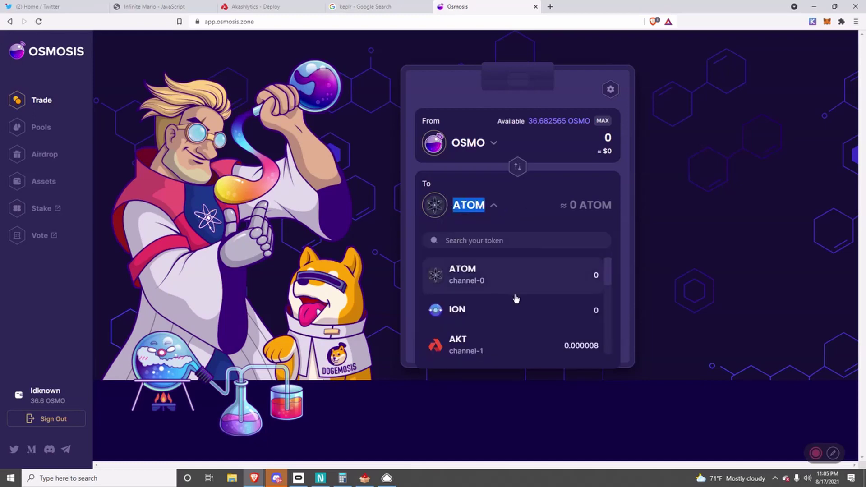
{"action": "scroll", "coordinate": [500, 306], "scroll_direction": "down", "scroll_amount": 3}
{"action": "scroll", "coordinate": [500, 306], "scroll_direction": "down", "scroll_amount": 1}
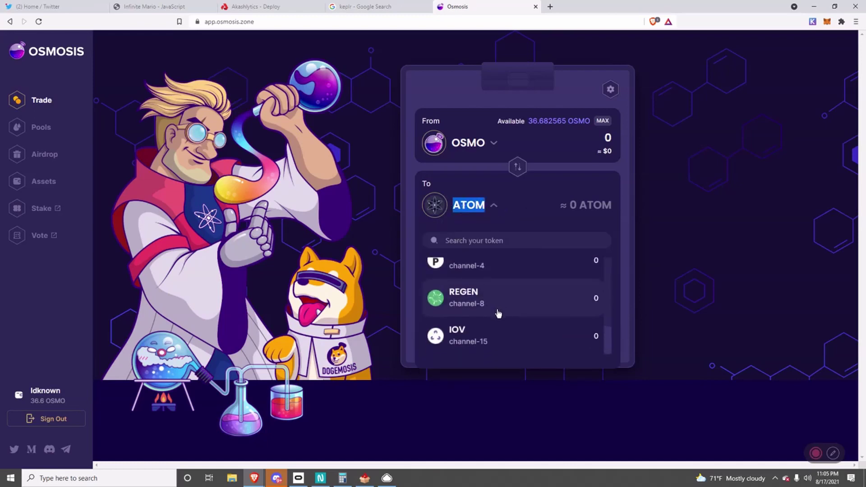
{"action": "scroll", "coordinate": [497, 316], "scroll_direction": "up", "scroll_amount": 4}
{"action": "left_click", "coordinate": [496, 345]}
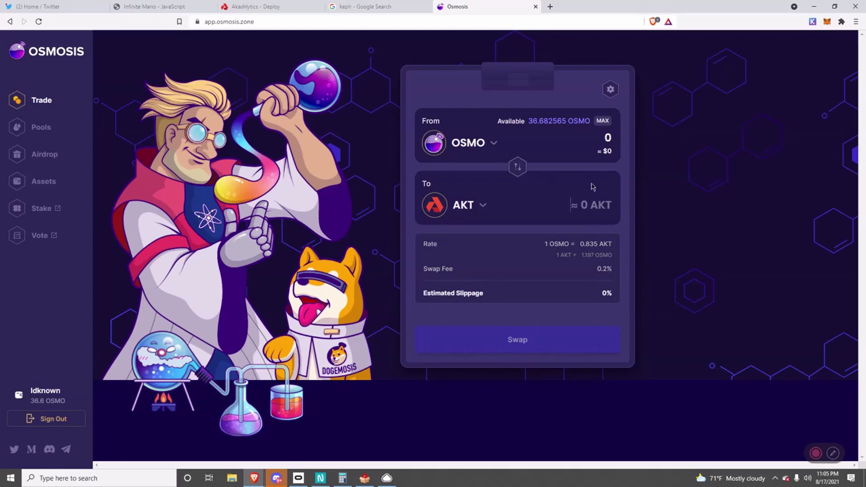
Swap the full 36.658565 OSMO balance for about 30.61 AKT with the low fee, then reload.
{"action": "left_click", "coordinate": [602, 121]}
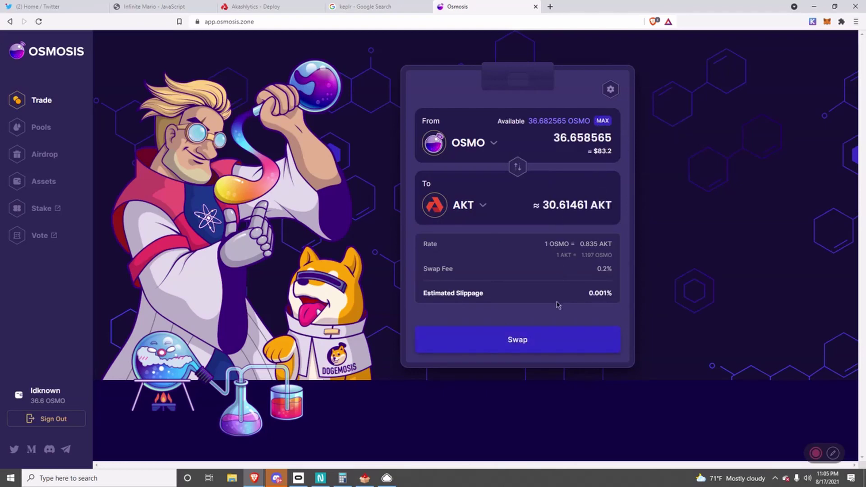
{"action": "left_click", "coordinate": [519, 342]}
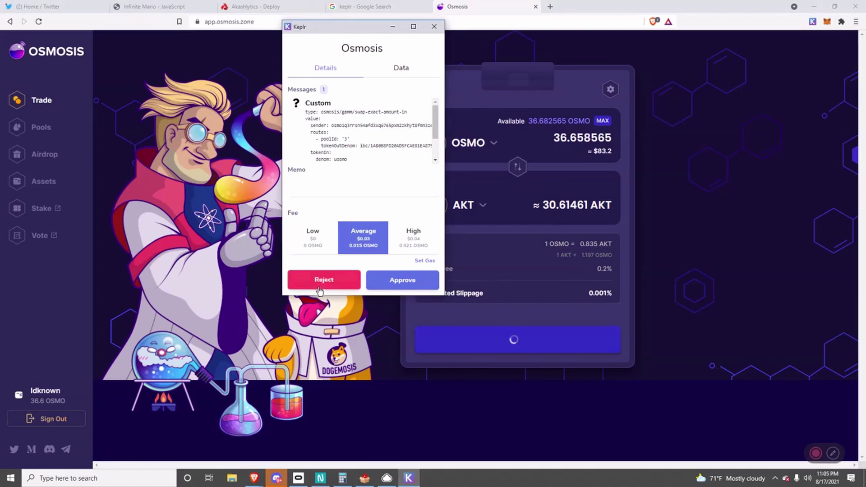
{"action": "left_click", "coordinate": [314, 239]}
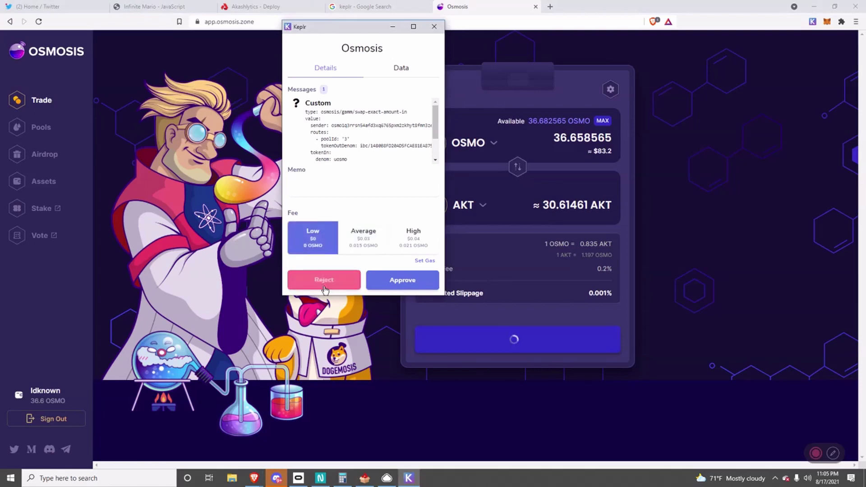
{"action": "left_click", "coordinate": [406, 279]}
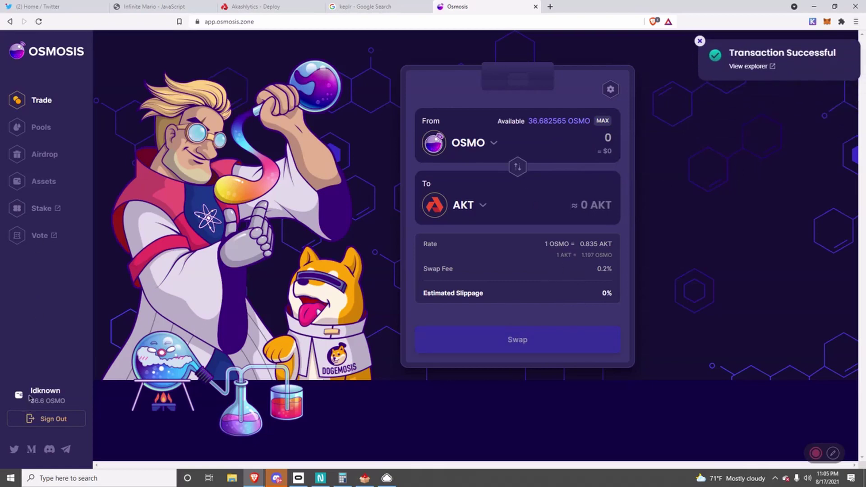
{"action": "left_click", "coordinate": [38, 21]}
Go to the Osmosis assets overview and check the 30.552988 AKT balance.
{"action": "left_click", "coordinate": [45, 153]}
{"action": "left_click", "coordinate": [38, 181]}
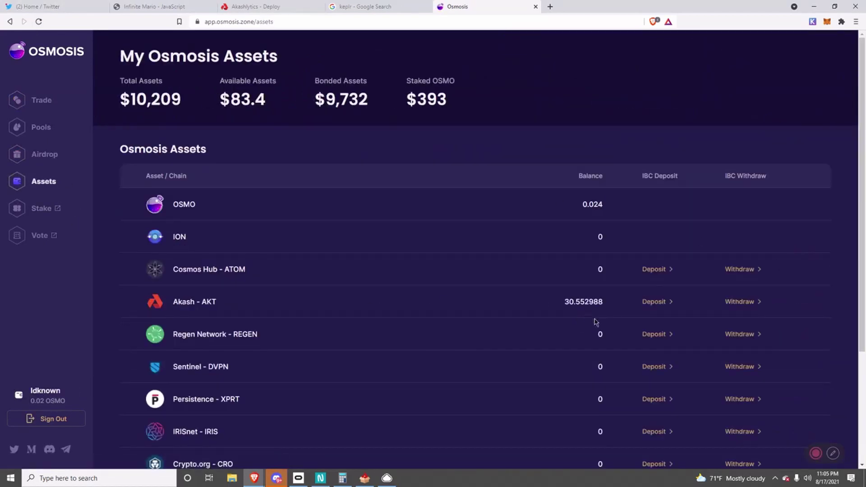
{"action": "left_click_drag", "start_coordinate": [564, 302], "coordinate": [615, 302]}
{"action": "left_click", "coordinate": [581, 301]}
{"action": "double_click", "coordinate": [585, 302]}
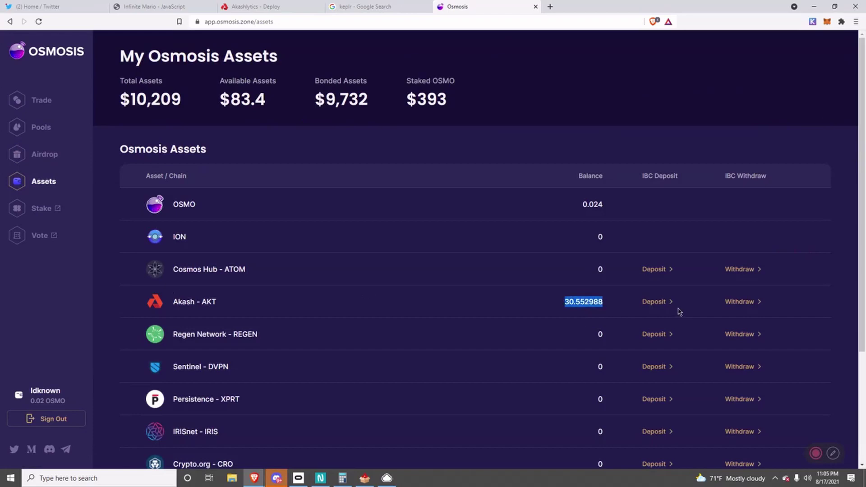
{"action": "left_click", "coordinate": [612, 303]}
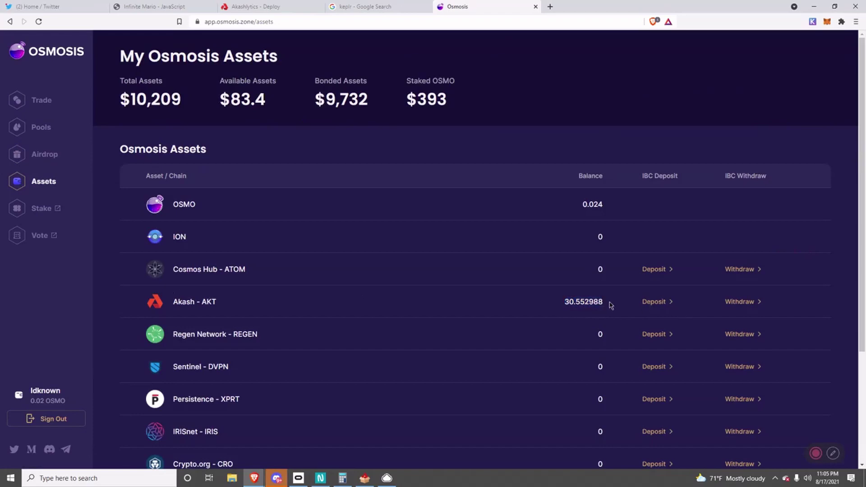
Withdraw 30 AKT to the Akash wallet over IBC, approving with the low fee.
{"action": "left_click", "coordinate": [749, 303]}
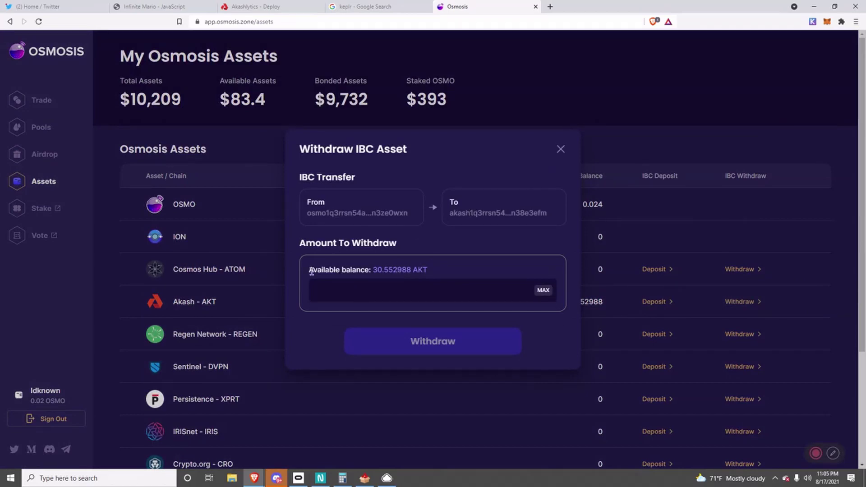
{"action": "mouse_move", "coordinate": [815, 454]}
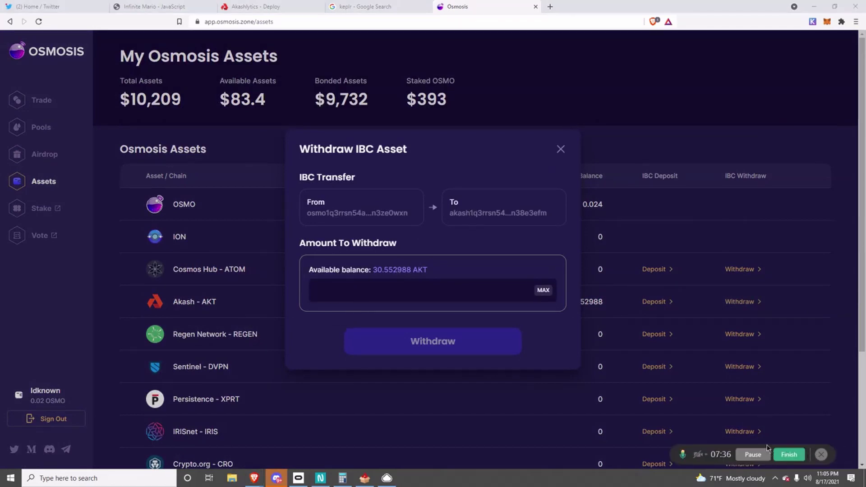
{"action": "left_click", "coordinate": [753, 454]}
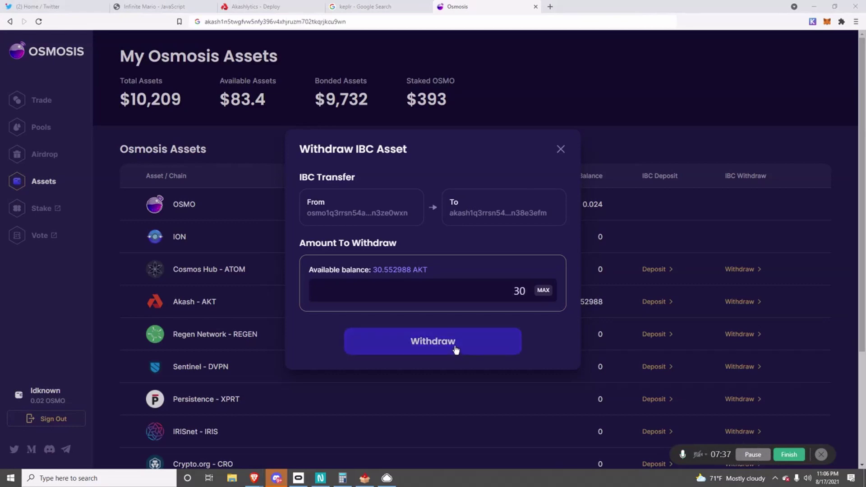
{"action": "left_click", "coordinate": [458, 346]}
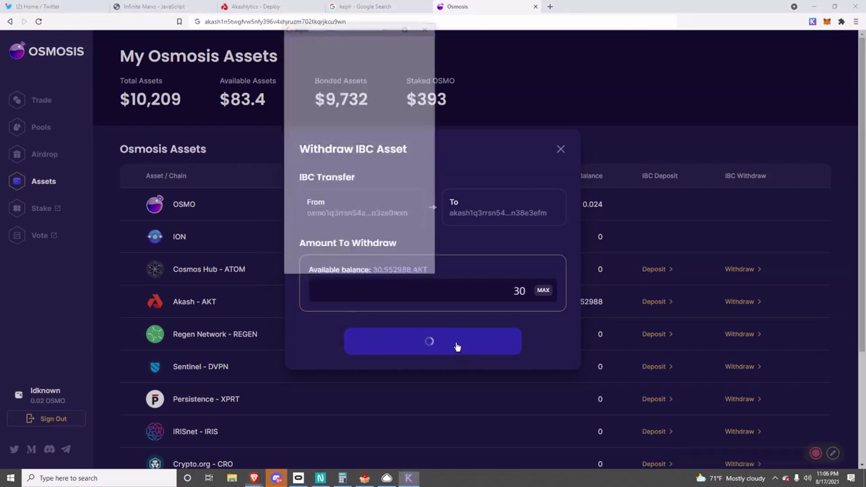
{"action": "left_click", "coordinate": [336, 250]}
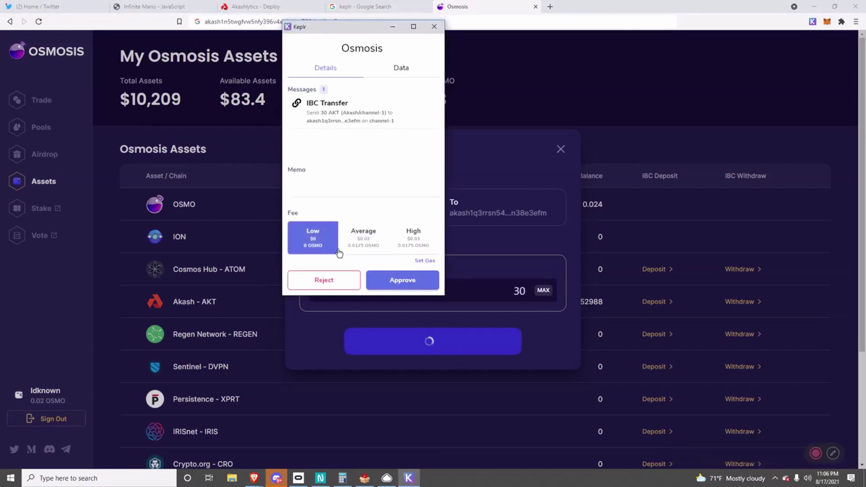
{"action": "left_click", "coordinate": [400, 279]}
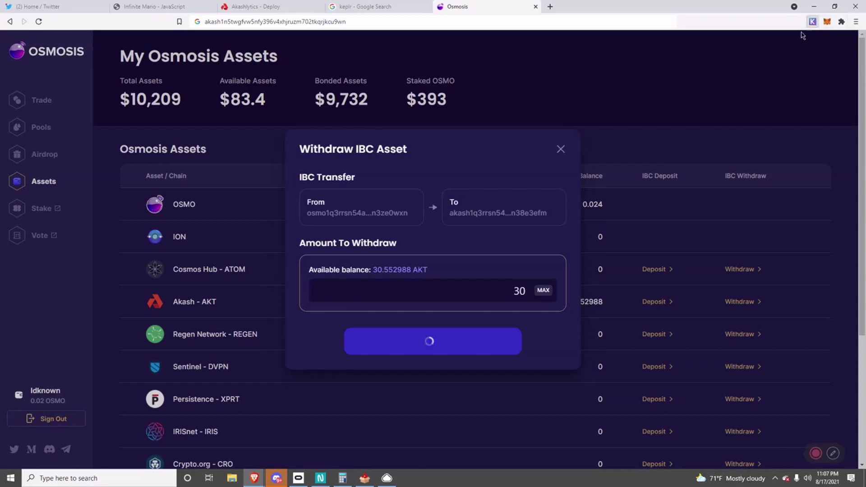
{"action": "left_click", "coordinate": [812, 21]}
Send 6 AKT to the pasted recipient Akash address, leaving 24.00450 AKT available.
{"action": "double_click", "coordinate": [749, 171]}
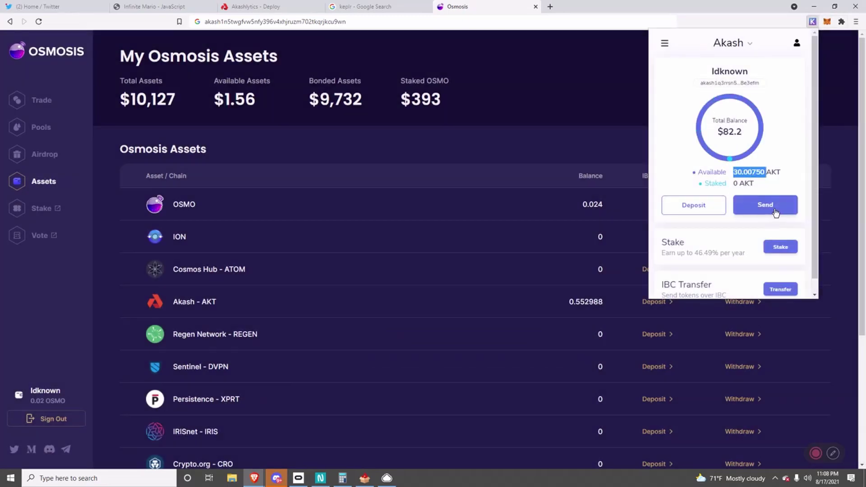
{"action": "left_click", "coordinate": [776, 210]}
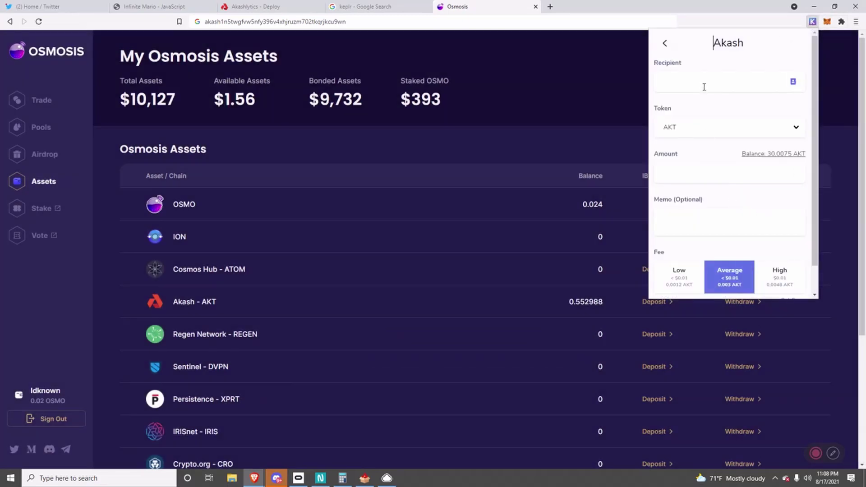
{"action": "left_click", "coordinate": [703, 80]}
{"action": "type", "text": "akash1n5twgfvw5nfy396v4xhjruzm702tkqrjkcu9wn"}
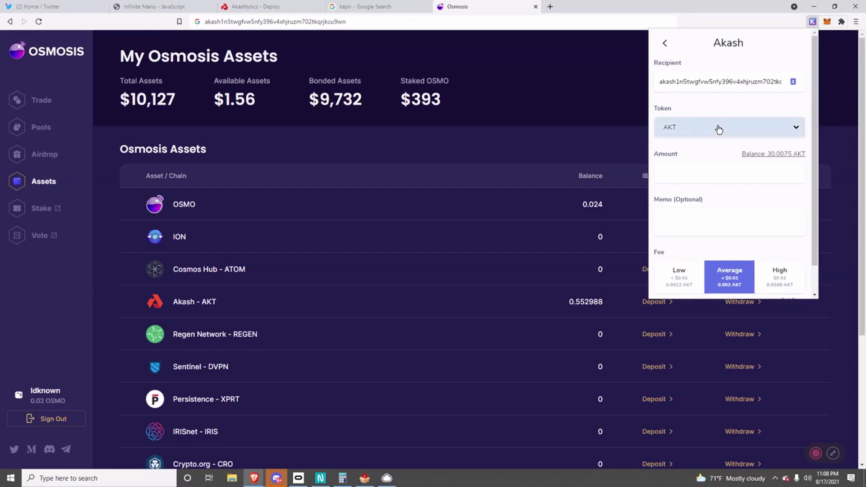
{"action": "left_click", "coordinate": [698, 166]}
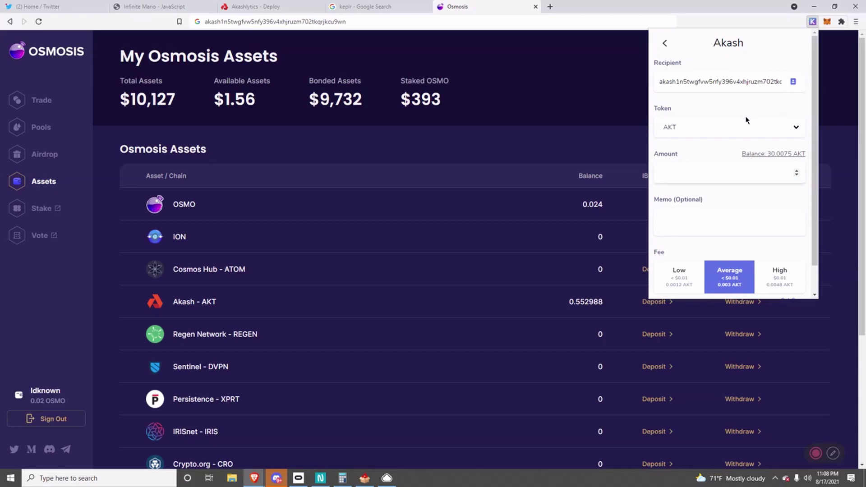
{"action": "left_click", "coordinate": [739, 294]}
{"action": "scroll", "coordinate": [783, 214], "scroll_direction": "down", "scroll_amount": 2}
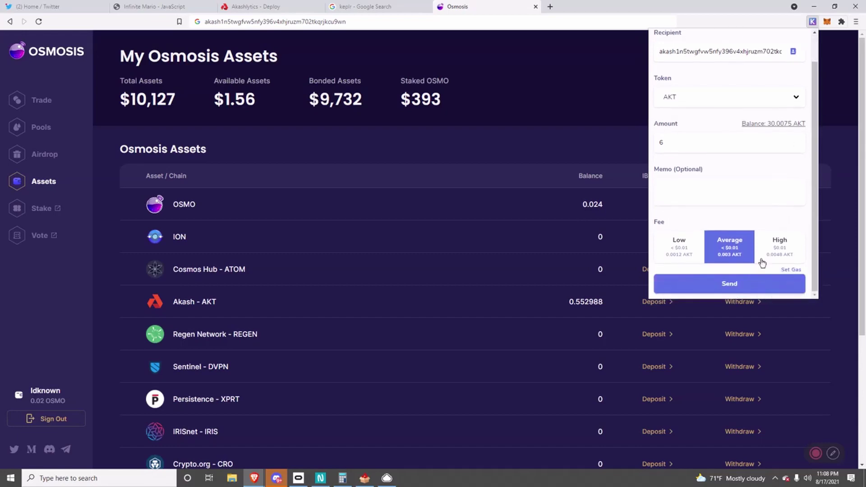
{"action": "left_click", "coordinate": [744, 283]}
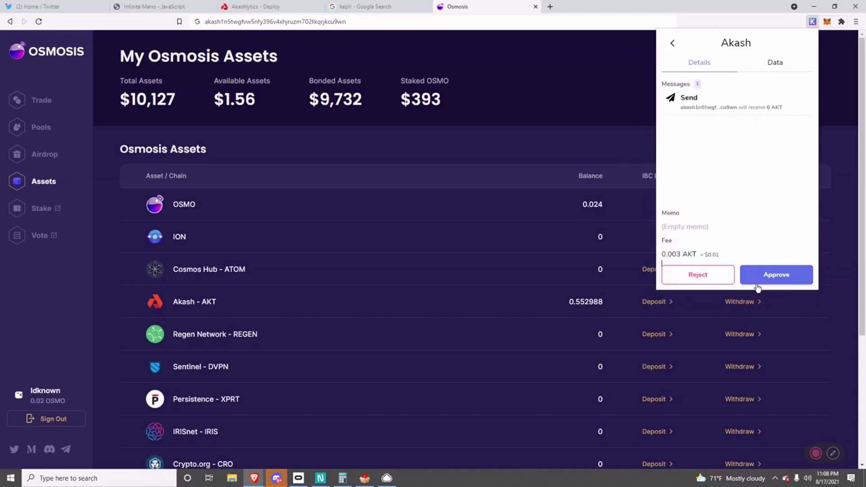
{"action": "left_click", "coordinate": [775, 276]}
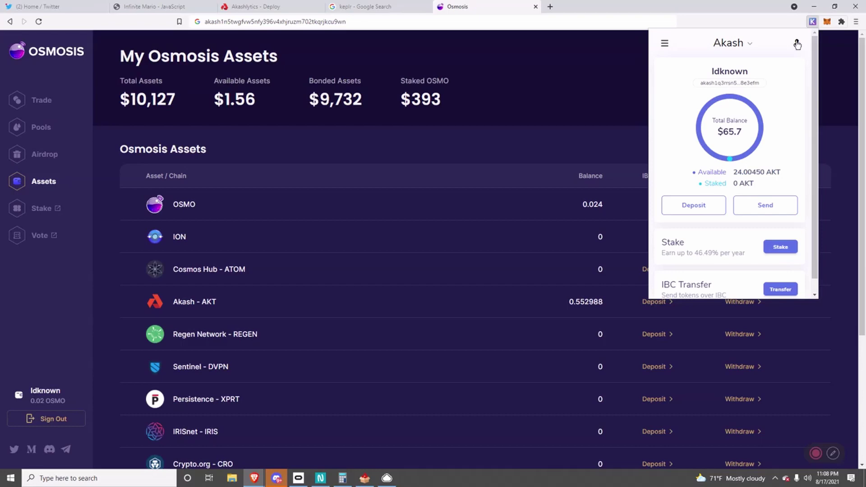
Switch Keplr to the other account and import that wallet into Akashlytics Deploy with mnemonic, name and password.
{"action": "left_click", "coordinate": [796, 45]}
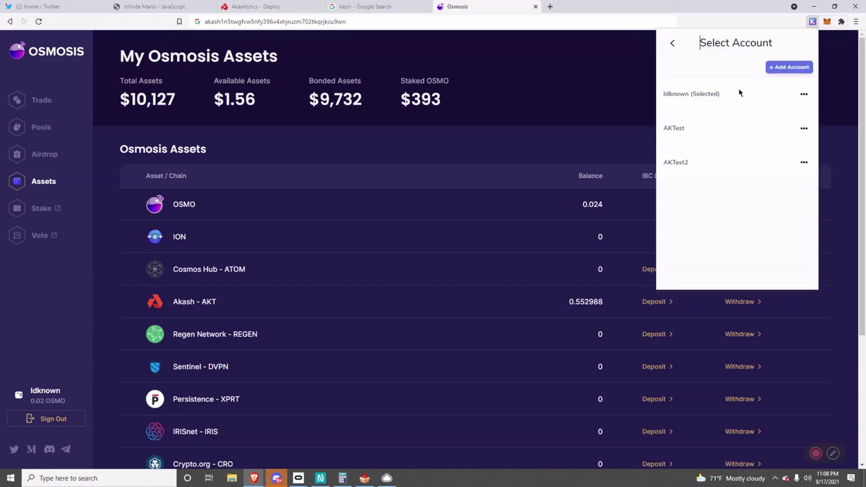
{"action": "left_click", "coordinate": [695, 164]}
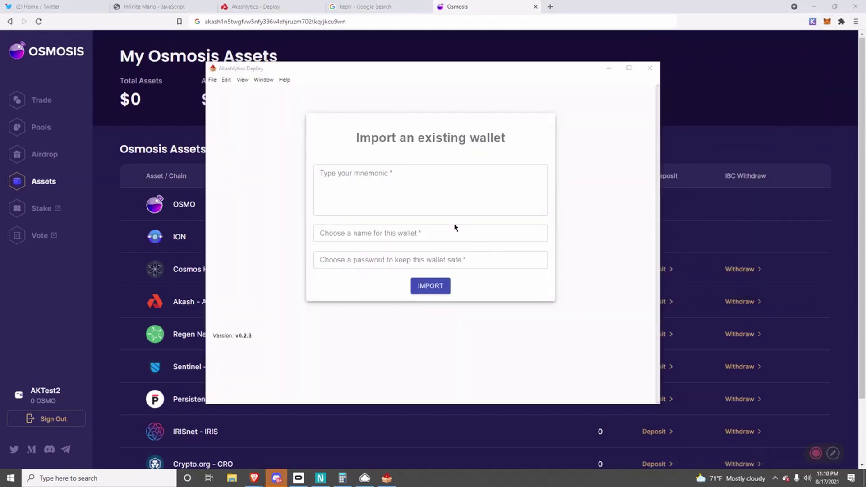
{"action": "left_click", "coordinate": [453, 183]}
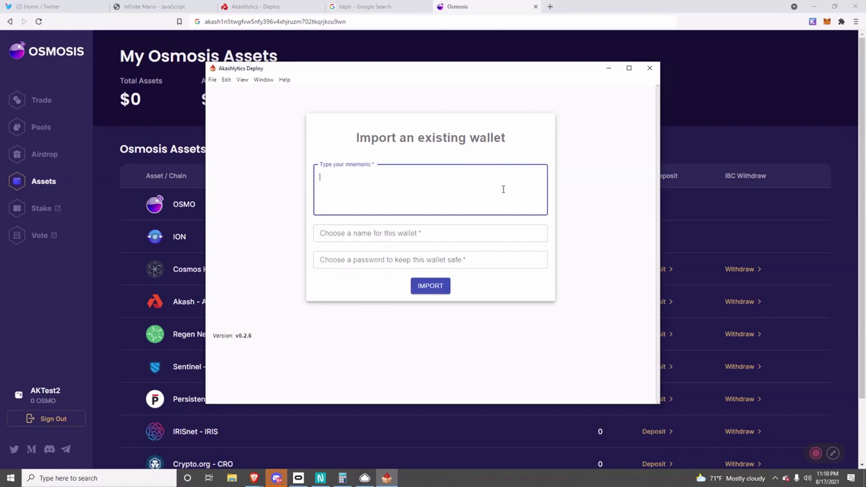
{"action": "left_click", "coordinate": [814, 453]}
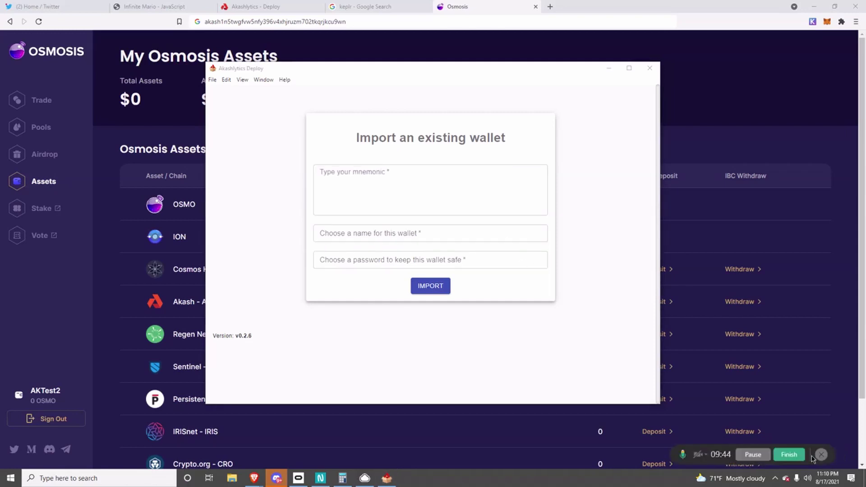
{"action": "left_click", "coordinate": [748, 459]}
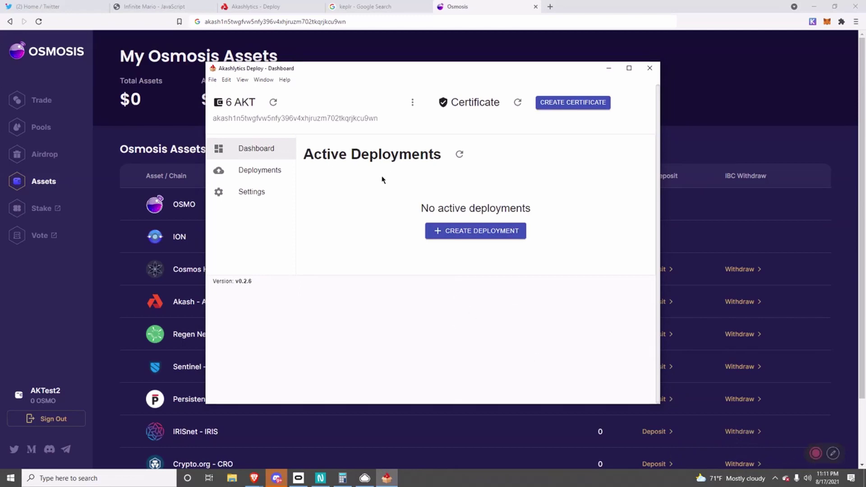
Check the 6 AKT balance, create the deployment certificate with the wallet password, and begin a new deployment.
{"action": "left_click_drag", "start_coordinate": [228, 102], "coordinate": [252, 119]}
{"action": "left_click", "coordinate": [380, 161]}
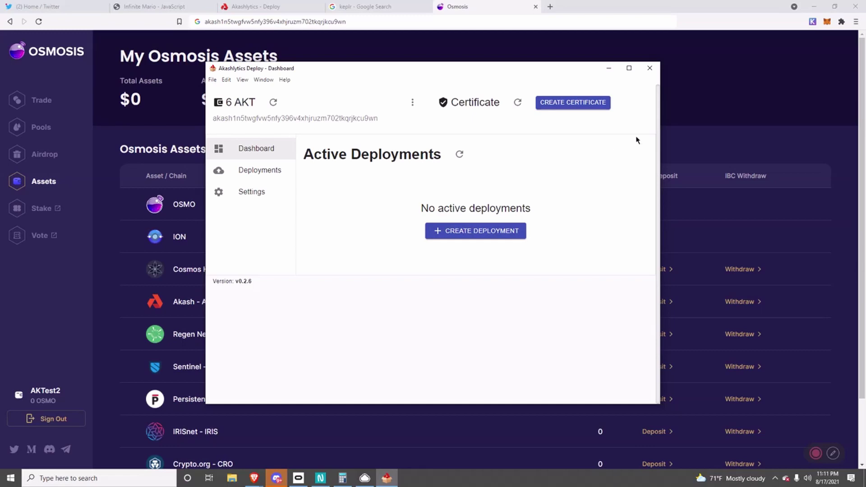
{"action": "left_click", "coordinate": [556, 103]}
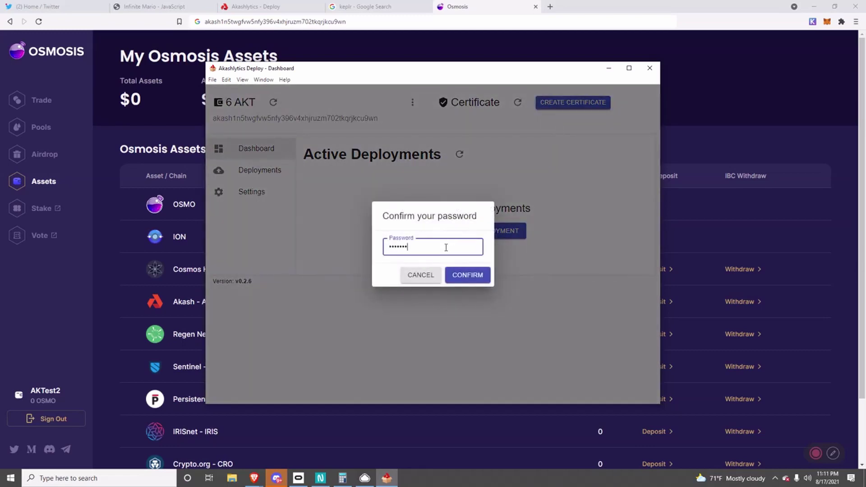
{"action": "key", "text": "Return"}
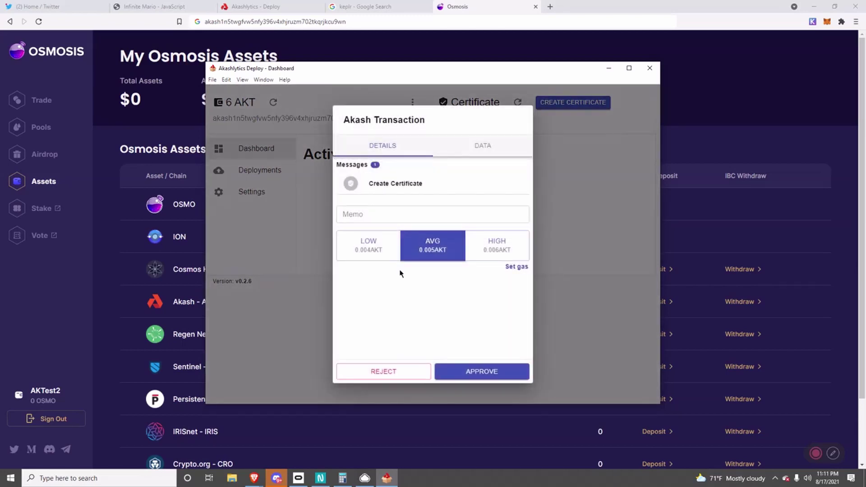
{"action": "left_click", "coordinate": [487, 370]}
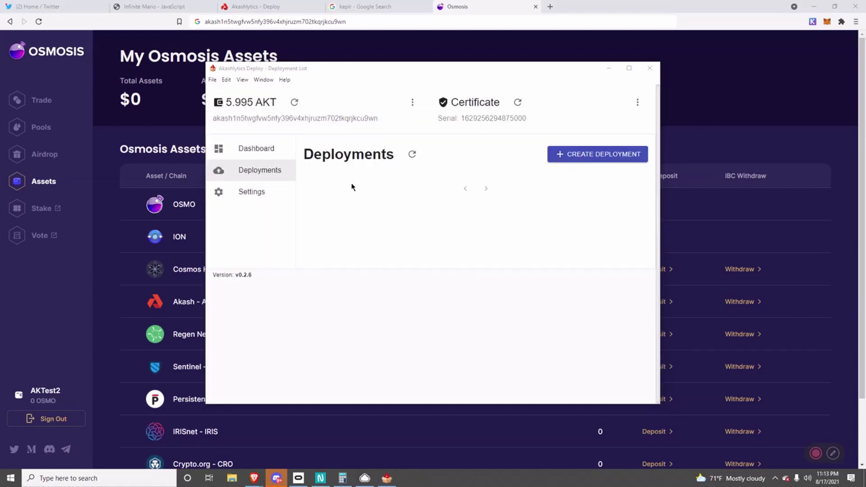
{"action": "left_click", "coordinate": [582, 154]}
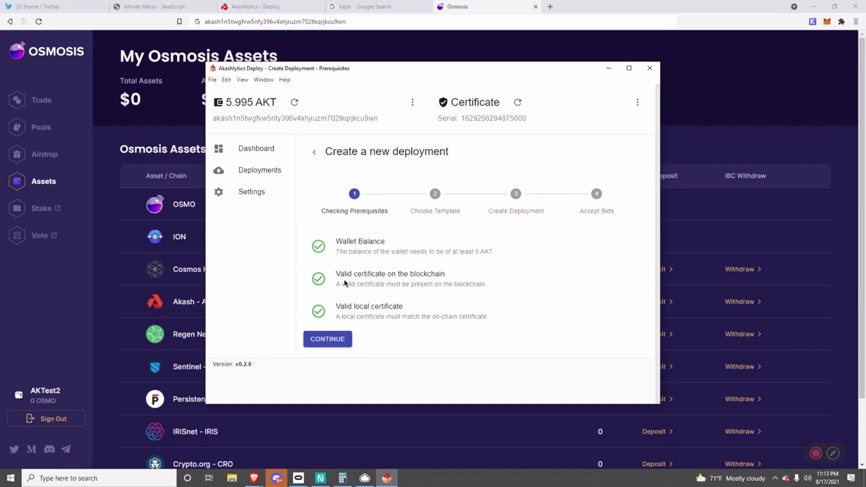
Pick the Tetris template, name the deployment 'Tetris', and submit it for creation.
{"action": "left_click", "coordinate": [344, 340]}
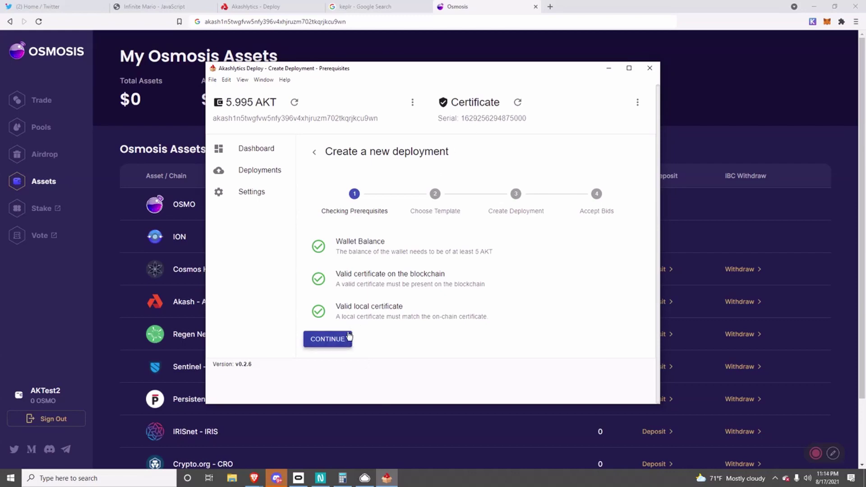
{"action": "scroll", "coordinate": [361, 203], "scroll_direction": "down", "scroll_amount": 3}
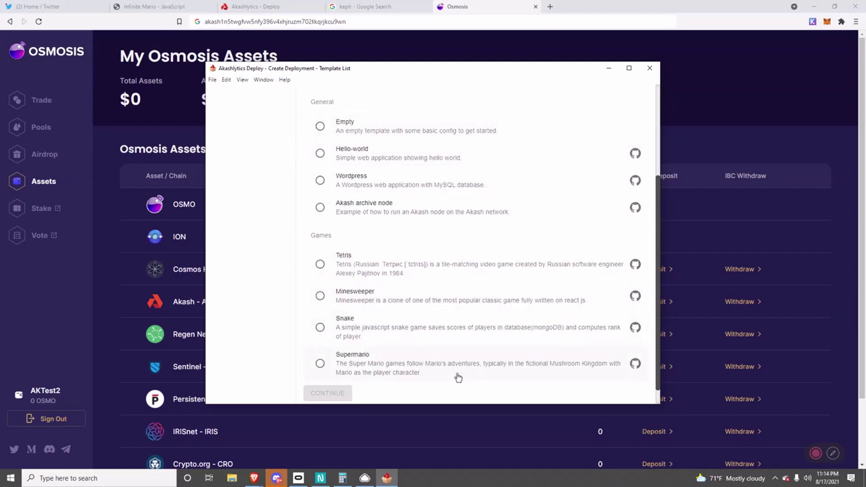
{"action": "left_click", "coordinate": [359, 276]}
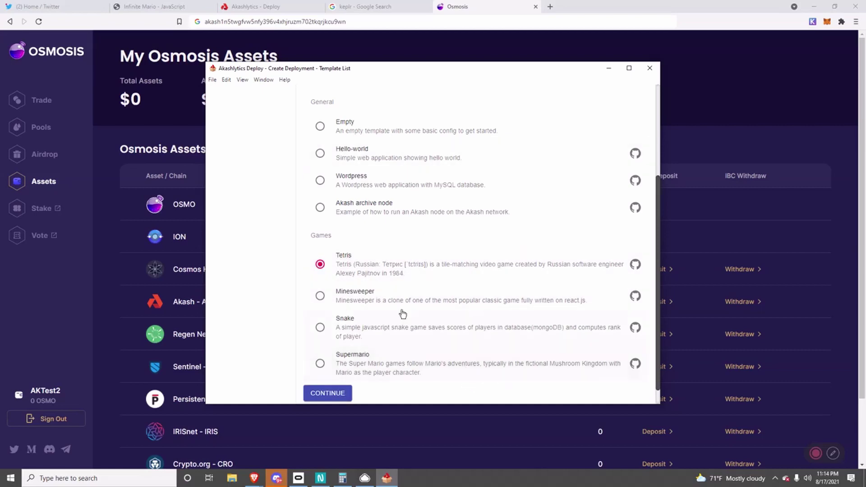
{"action": "left_click", "coordinate": [322, 394]}
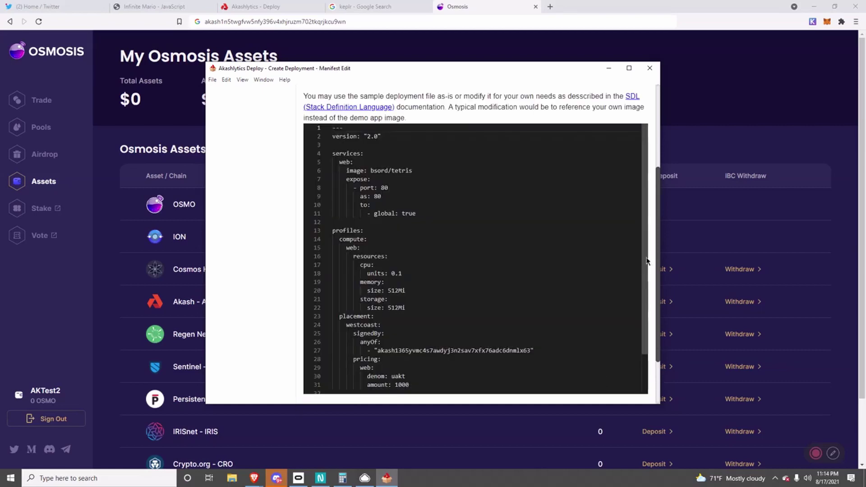
{"action": "scroll", "coordinate": [433, 228], "scroll_direction": "down", "scroll_amount": 2}
{"action": "left_click", "coordinate": [384, 343]}
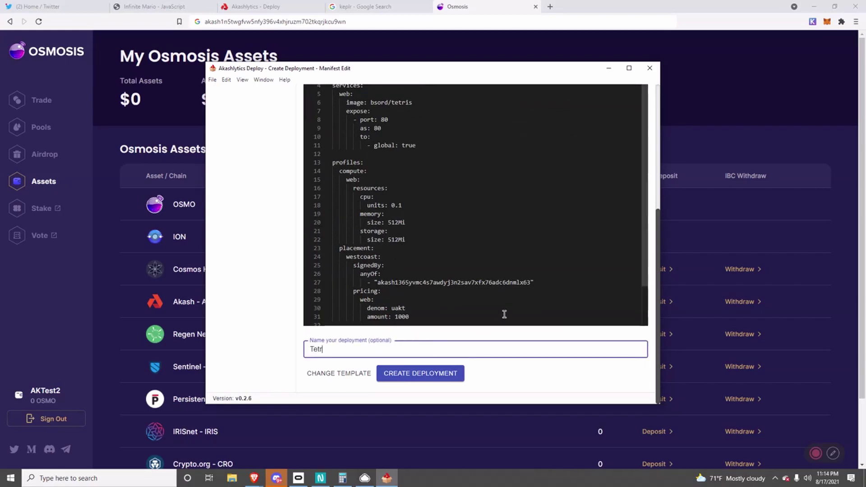
{"action": "left_click", "coordinate": [458, 373]}
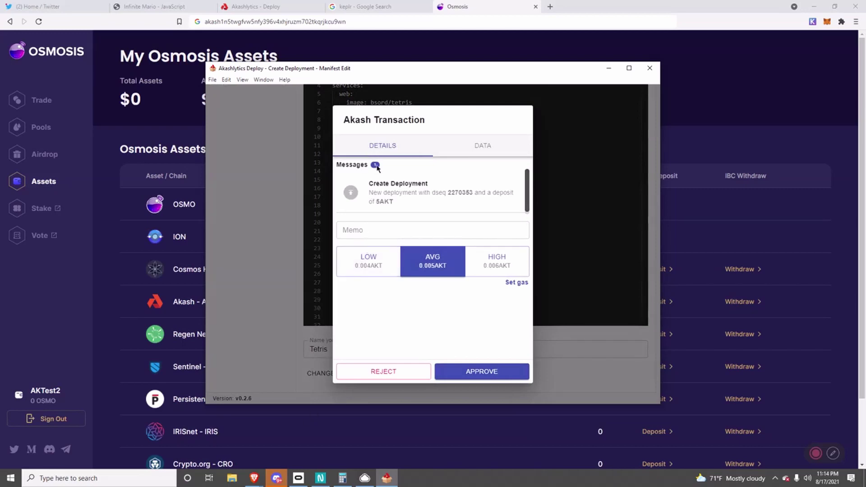
Approve the Tetris deployment transaction with its 5 AKT deposit.
{"action": "left_click", "coordinate": [479, 376]}
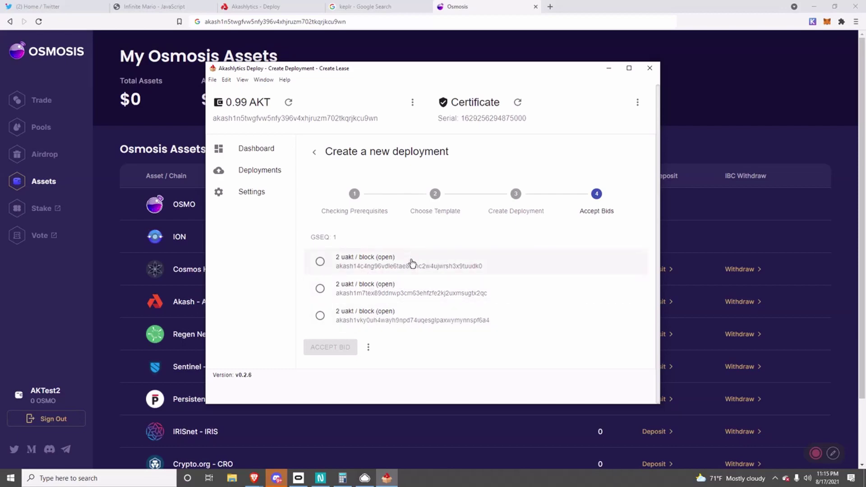
Accept the first provider's 2 uakt bid and approve the Create Lease transaction.
{"action": "left_click", "coordinate": [356, 266]}
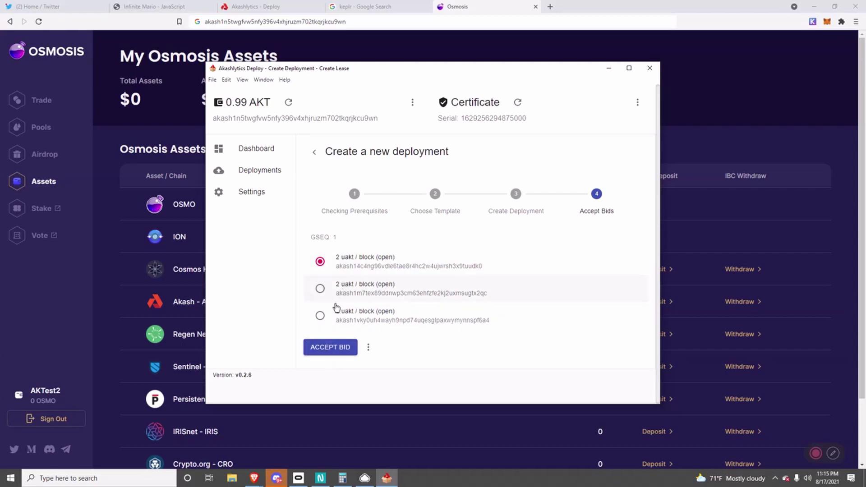
{"action": "left_click", "coordinate": [328, 347]}
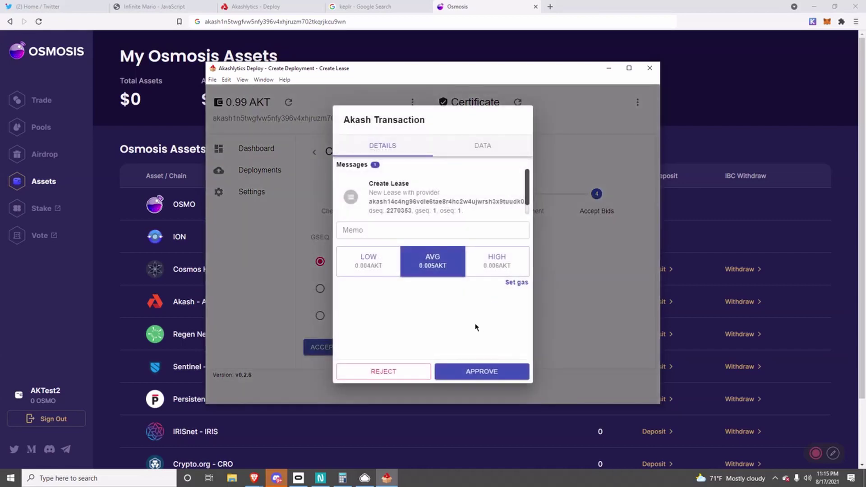
{"action": "left_click", "coordinate": [481, 371]}
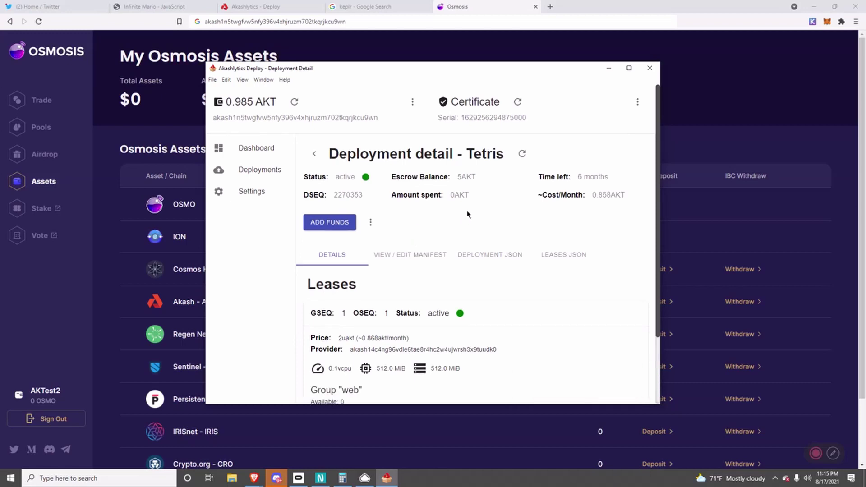
{"action": "scroll", "coordinate": [467, 214], "scroll_direction": "down", "scroll_amount": 1}
{"action": "scroll", "coordinate": [533, 187], "scroll_direction": "down", "scroll_amount": 1}
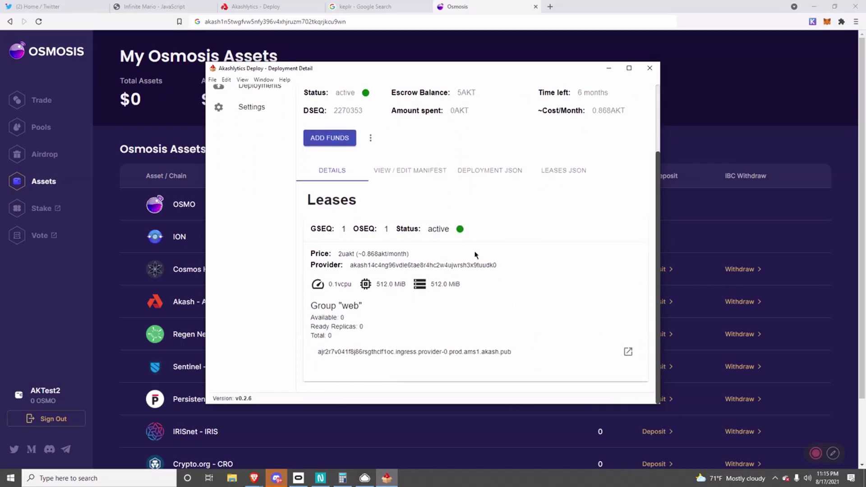
Launch Tetris from the lease's akash.pub link, drop the first piece bottom-left, then return to Akashlytics.
{"action": "left_click", "coordinate": [627, 351]}
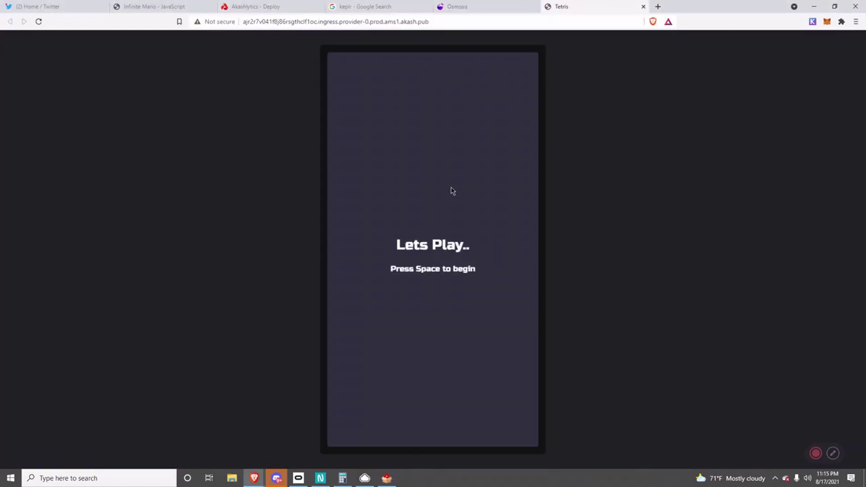
{"action": "key", "text": "space"}
{"action": "key", "text": "Right"}
{"action": "key", "text": "Right"}
{"action": "key", "text": "Right"}
{"action": "key", "text": "Right"}
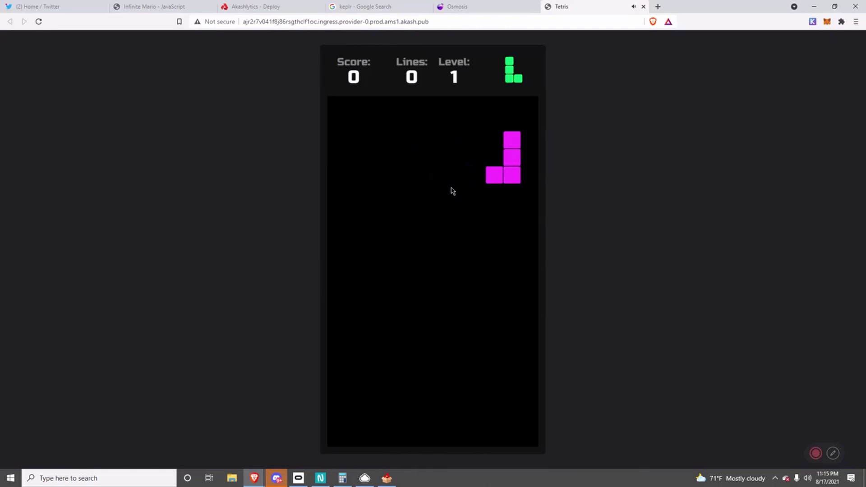
{"action": "key", "text": "Up"}
{"action": "key", "text": "Down"}
{"action": "key", "text": "Down"}
{"action": "key", "text": "Down"}
{"action": "key", "text": "Up"}
{"action": "key", "text": "Up"}
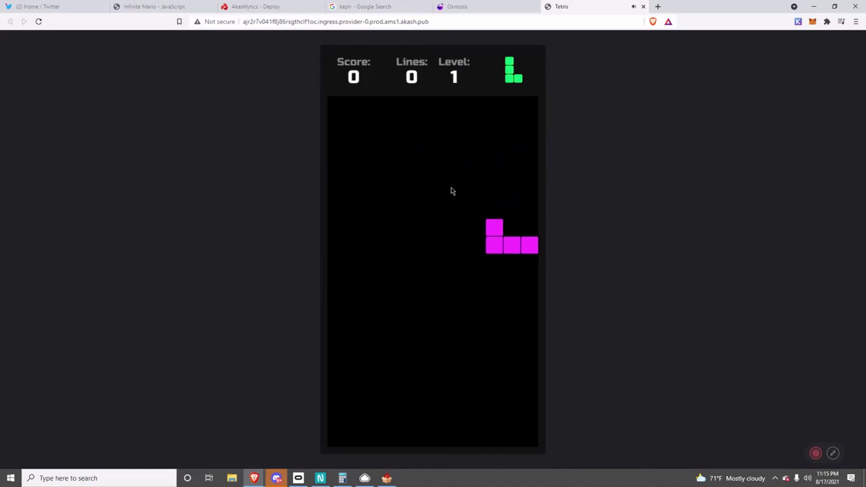
{"action": "key", "text": "Left"}
{"action": "key", "text": "Left"}
{"action": "key", "text": "Left"}
{"action": "key", "text": "Left"}
{"action": "key", "text": "Left"}
{"action": "key", "text": "Left"}
{"action": "key", "text": "Left"}
{"action": "key", "text": "Left"}
{"action": "key", "text": "Left"}
{"action": "key", "text": "Down"}
{"action": "key", "text": "Down"}
{"action": "key", "text": "Down"}
{"action": "key", "text": "Down"}
{"action": "key", "text": "Down"}
{"action": "key", "text": "Down"}
{"action": "key", "text": "Down"}
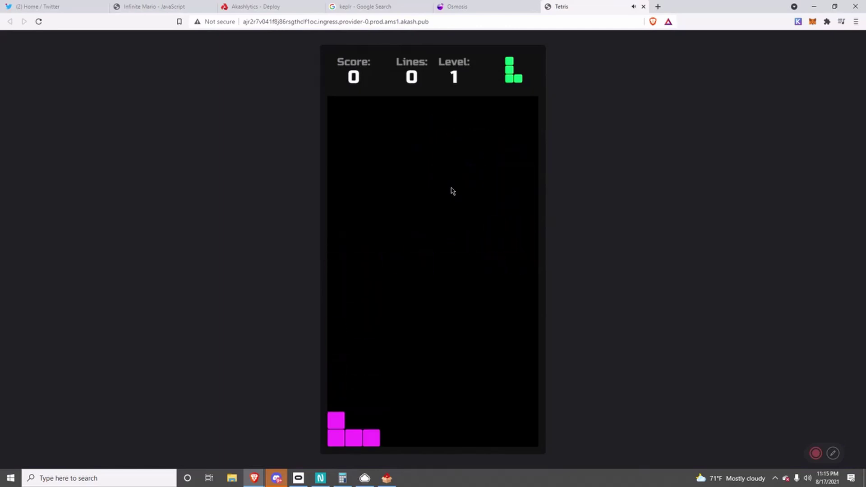
{"action": "key", "text": "alt+Tab"}
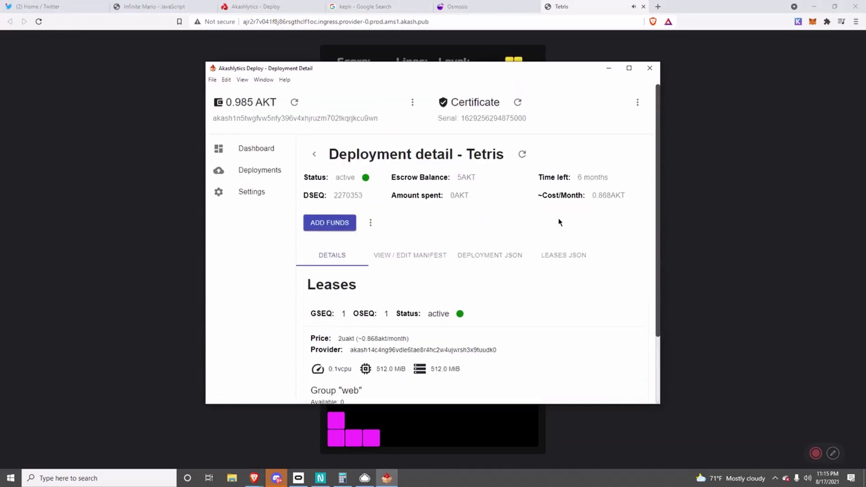
{"action": "left_click_drag", "start_coordinate": [593, 195], "coordinate": [627, 196]}
{"action": "left_click", "coordinate": [604, 205]}
{"action": "double_click", "coordinate": [600, 195]}
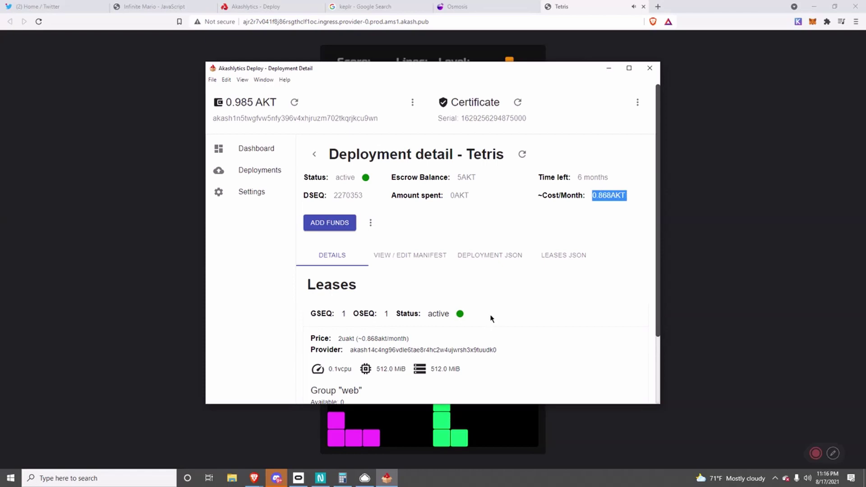
{"action": "left_click", "coordinate": [485, 238]}
{"action": "scroll", "coordinate": [485, 237], "scroll_direction": "down", "scroll_amount": 1}
{"action": "scroll", "coordinate": [485, 238], "scroll_direction": "down", "scroll_amount": 2}
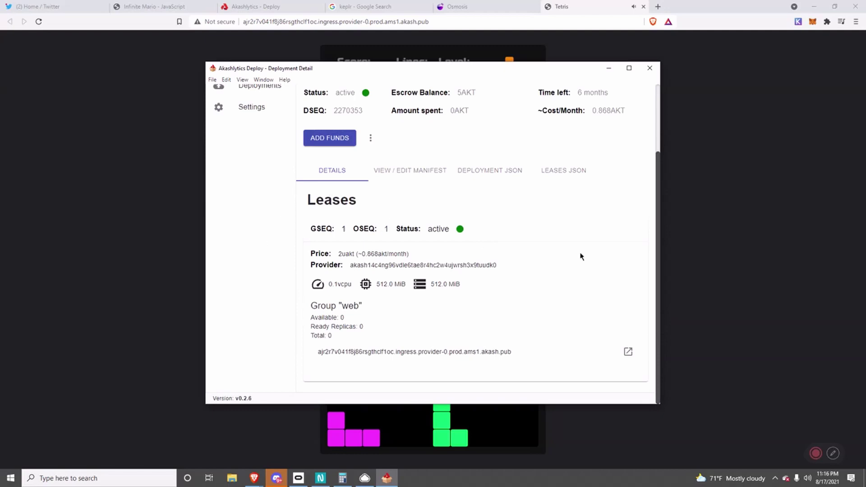
{"action": "scroll", "coordinate": [571, 221], "scroll_direction": "up", "scroll_amount": 2}
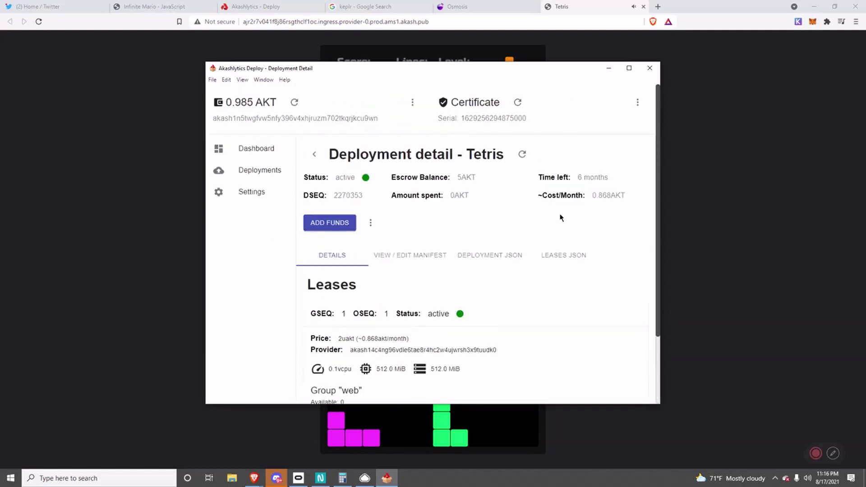
{"action": "scroll", "coordinate": [473, 219], "scroll_direction": "down", "scroll_amount": 2}
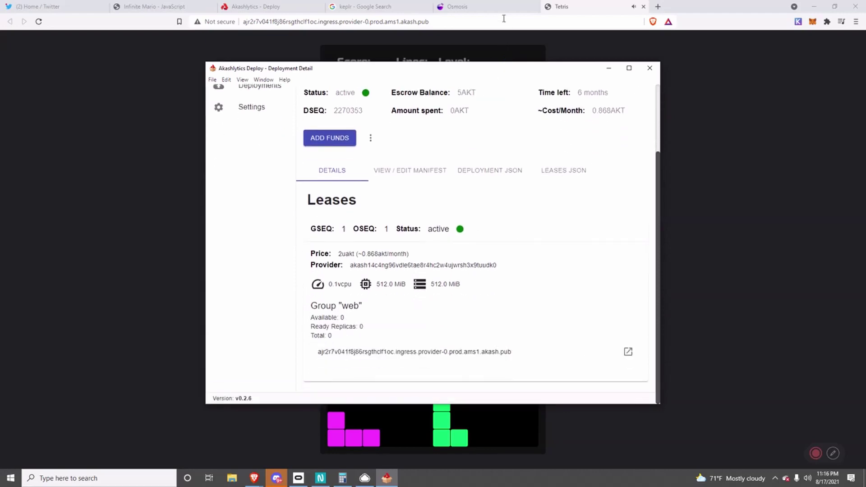
Reread the Aug 11 Tetris airdrop tweets on the poster's Twitter profile, then open a new tab.
{"action": "left_click", "coordinate": [27, 7]}
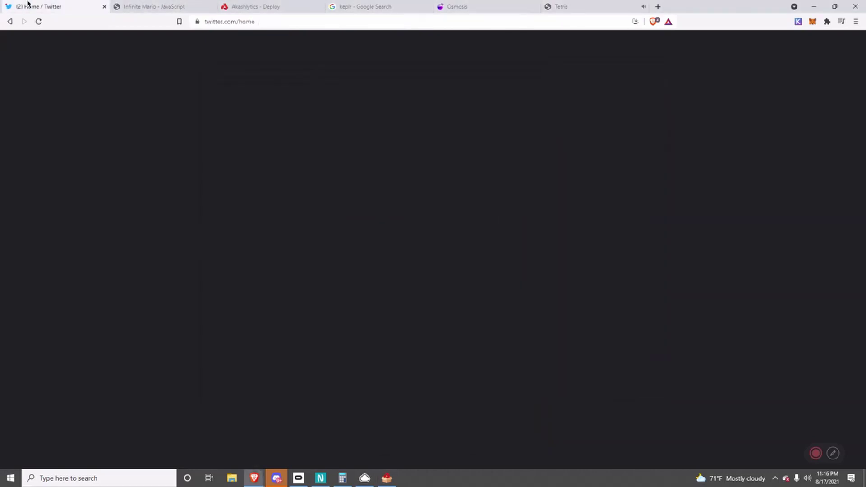
{"action": "left_click", "coordinate": [321, 122]}
{"action": "scroll", "coordinate": [442, 266], "scroll_direction": "down", "scroll_amount": 10}
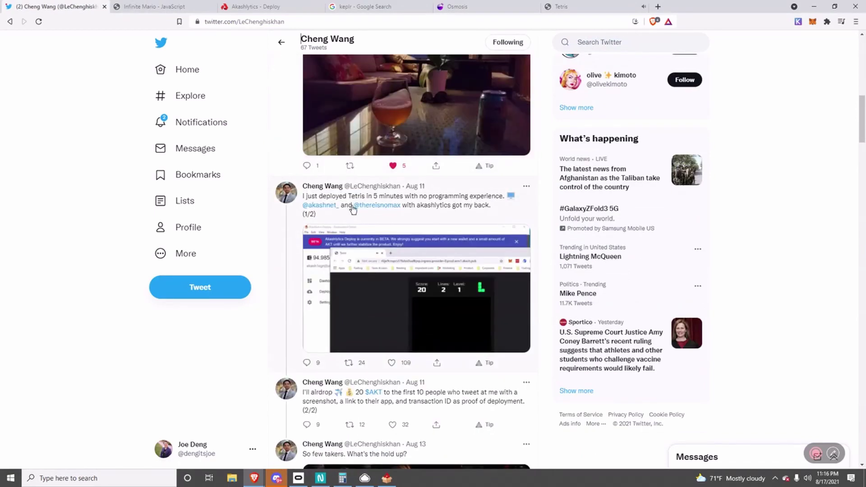
{"action": "scroll", "coordinate": [337, 221], "scroll_direction": "down", "scroll_amount": 4}
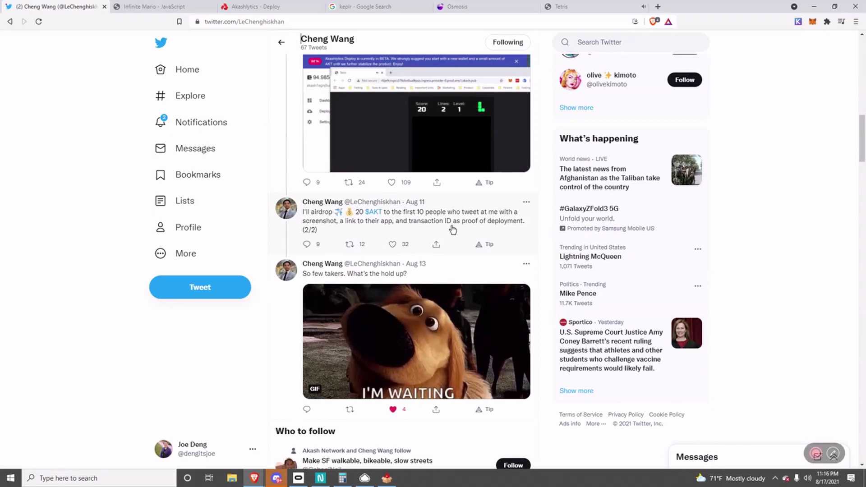
{"action": "left_click", "coordinate": [549, 5]}
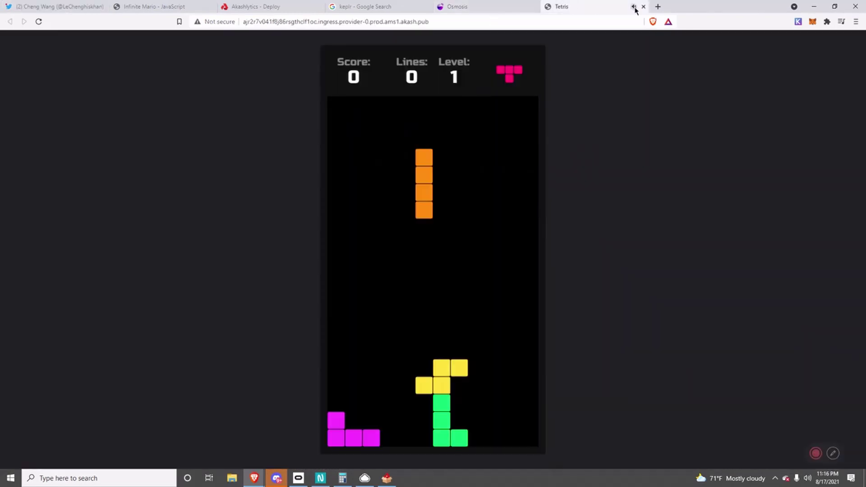
{"action": "left_click", "coordinate": [658, 6]}
Go to Mintscan and look up the wallet's Akash address copied from Keplr.
{"action": "type", "text": "mintscan"}
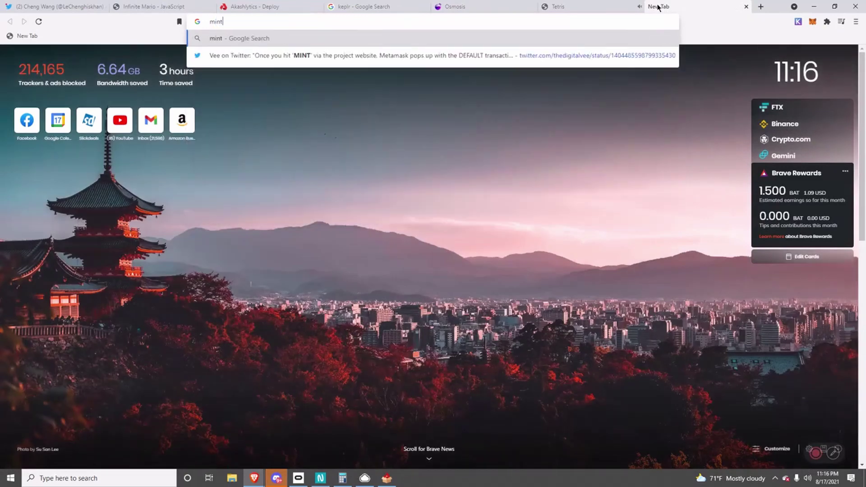
{"action": "key", "text": "Return"}
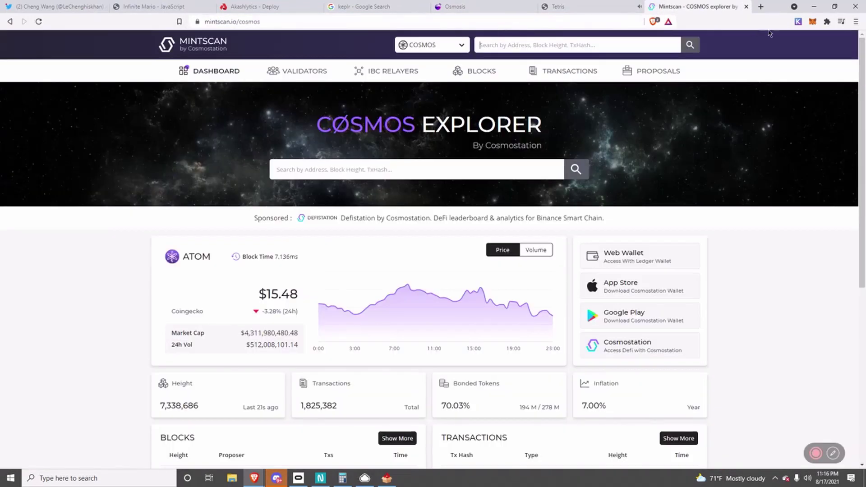
{"action": "left_click", "coordinate": [798, 21]}
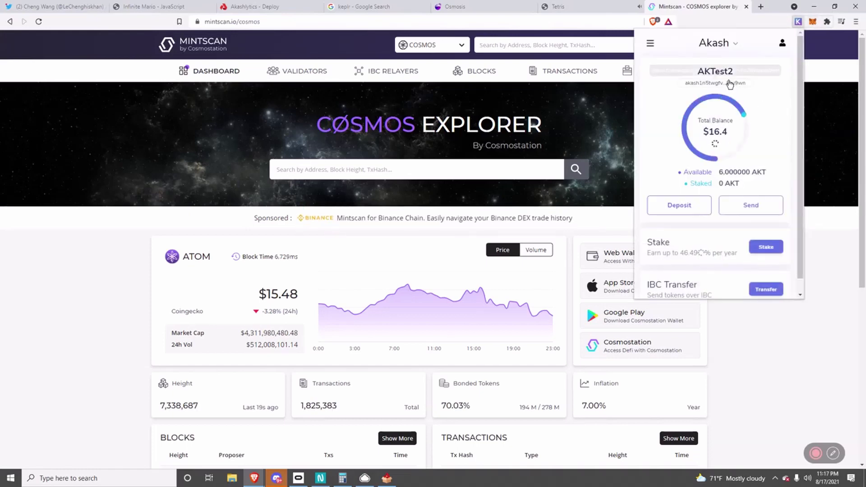
{"action": "left_click", "coordinate": [724, 82]}
{"action": "left_click", "coordinate": [575, 45]}
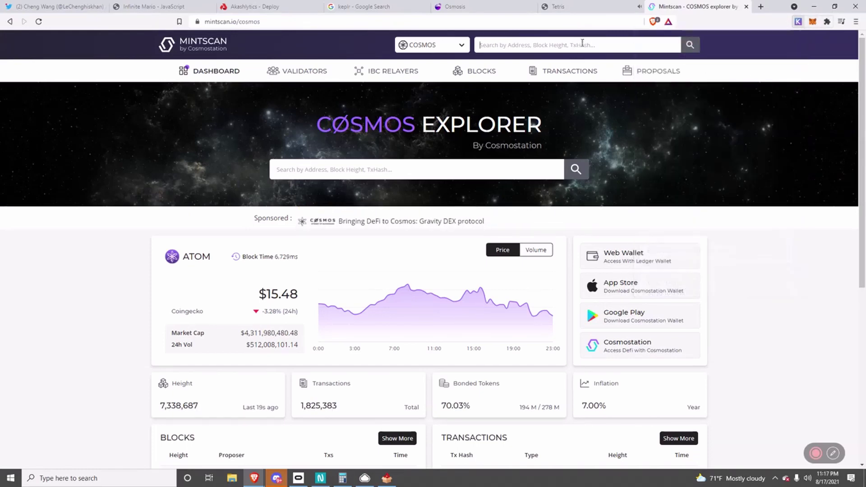
{"action": "key", "text": "ctrl+v"}
{"action": "left_click", "coordinate": [695, 49]}
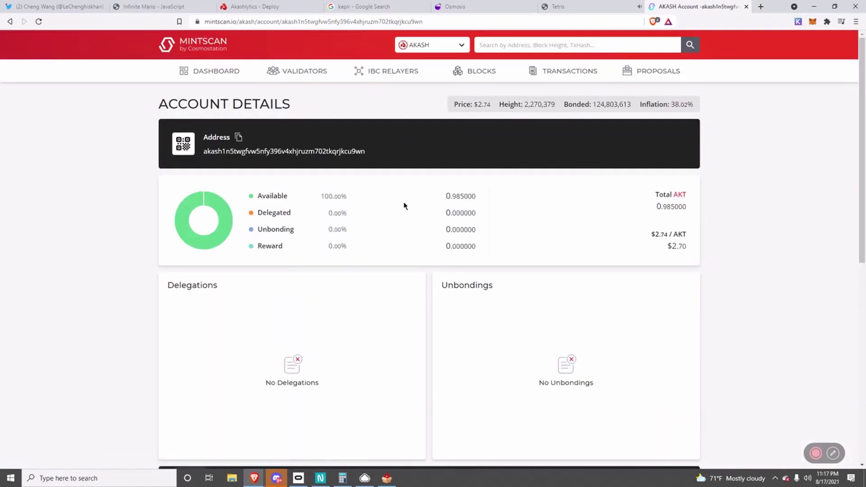
Open the Create Lease transaction and select its full TxHash, then return to the Tetris tab.
{"action": "scroll", "coordinate": [290, 177], "scroll_direction": "down", "scroll_amount": 7}
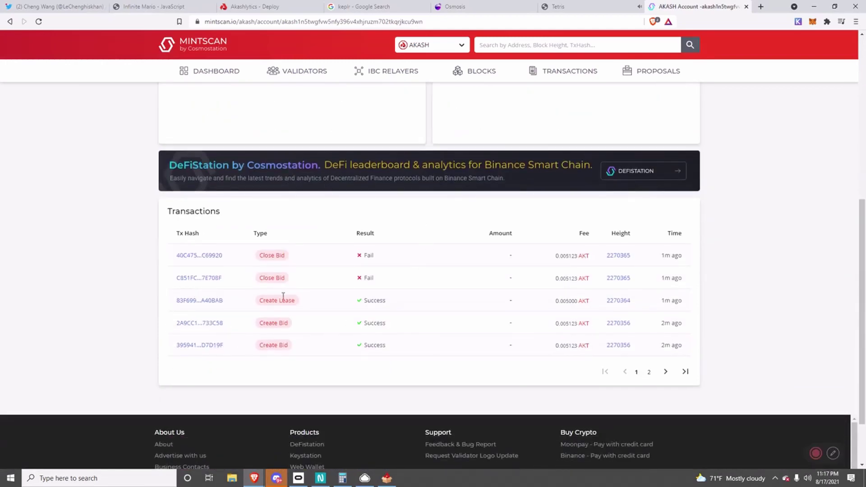
{"action": "left_click_drag", "start_coordinate": [256, 302], "coordinate": [296, 303]}
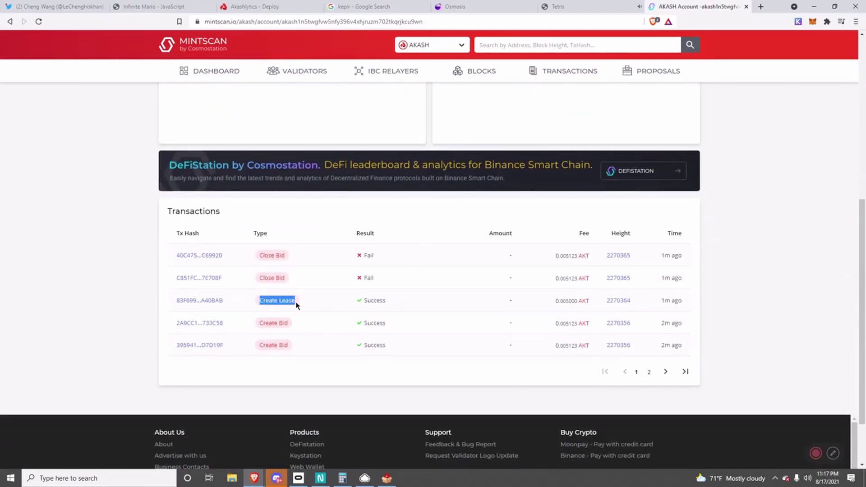
{"action": "double_click", "coordinate": [262, 300]}
{"action": "left_click", "coordinate": [212, 301]}
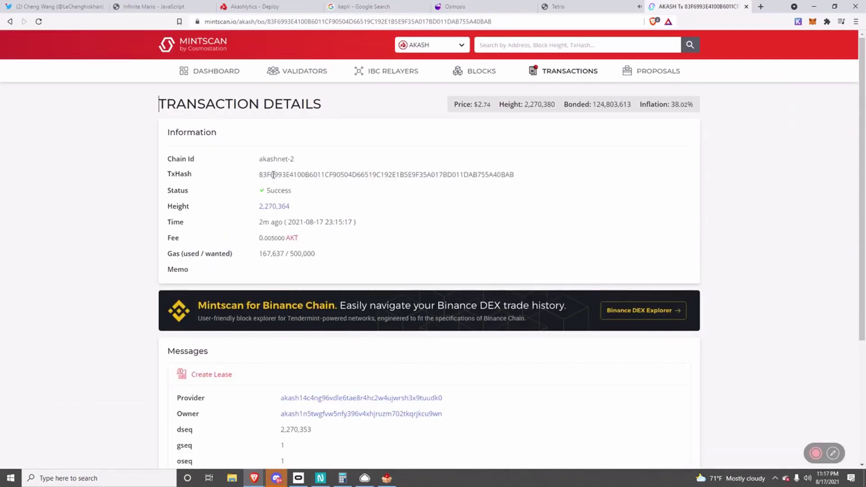
{"action": "double_click", "coordinate": [273, 174]}
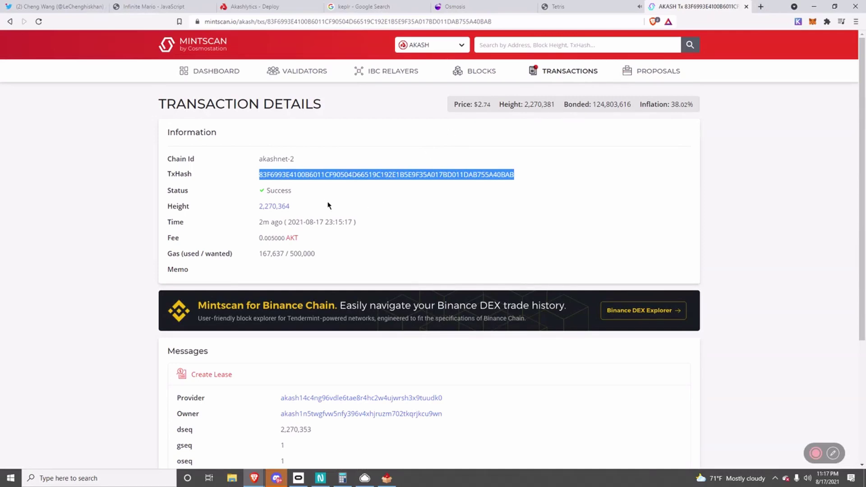
{"action": "left_click", "coordinate": [353, 177]}
{"action": "double_click", "coordinate": [353, 177]}
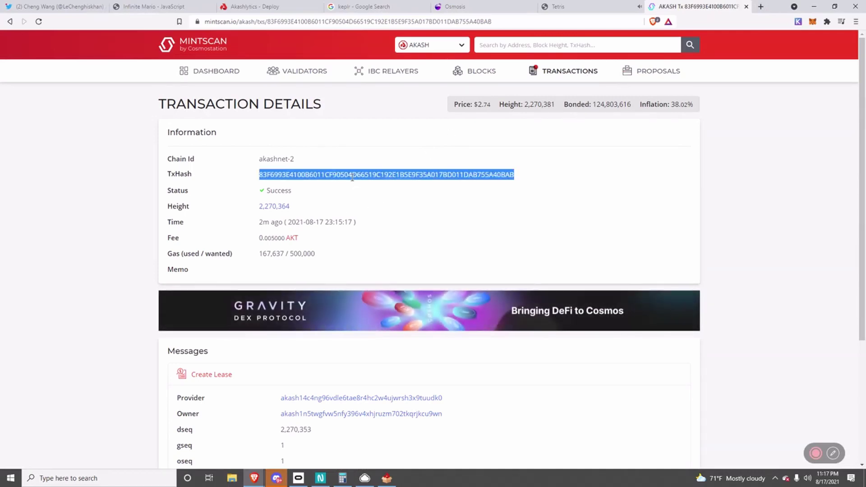
{"action": "left_click", "coordinate": [559, 6]}
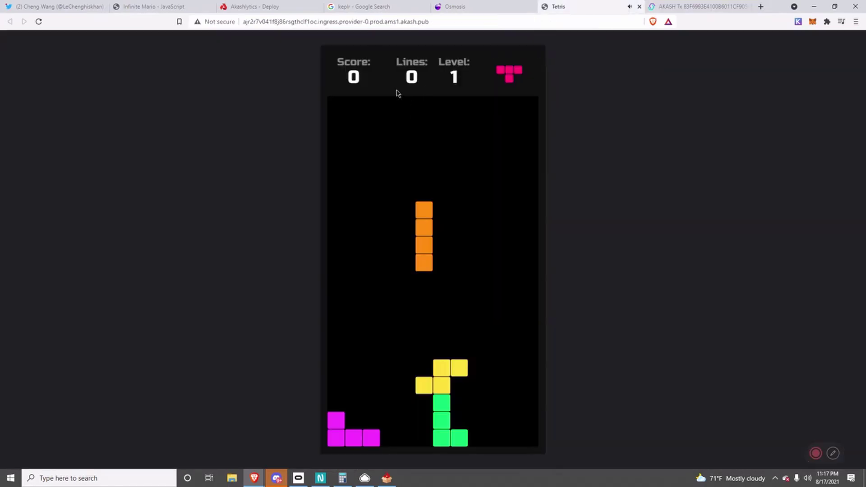
Detach Tetris into a smaller window, bring up its CloudApp screenshot share, then return to the Twitter profile.
{"action": "left_click", "coordinate": [372, 23]}
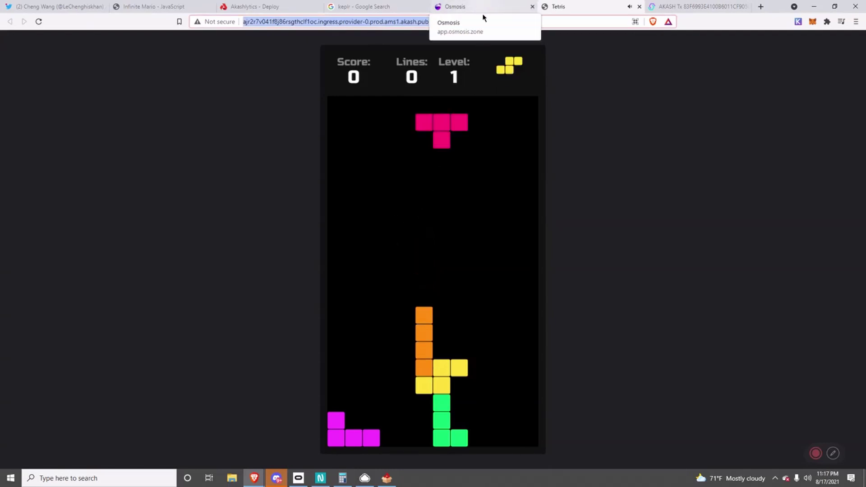
{"action": "left_click_drag", "start_coordinate": [558, 5], "coordinate": [522, 50]}
{"action": "left_click_drag", "start_coordinate": [567, 9], "coordinate": [567, 131]}
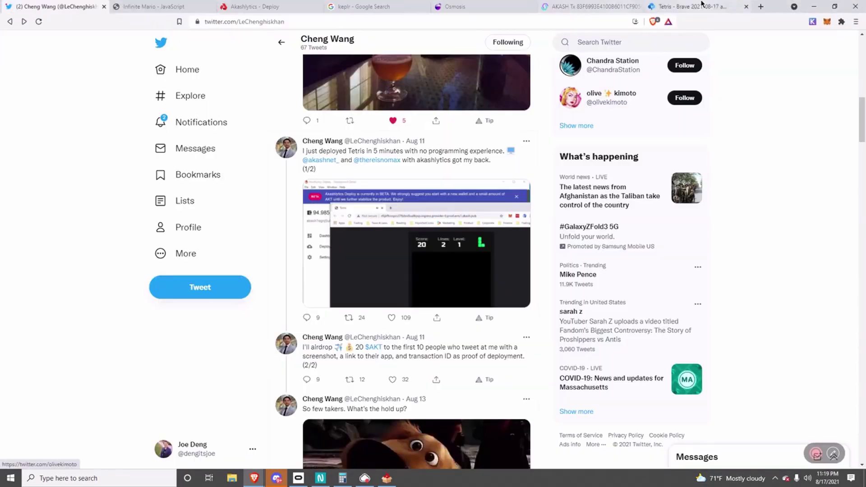
{"action": "left_click", "coordinate": [702, 5]}
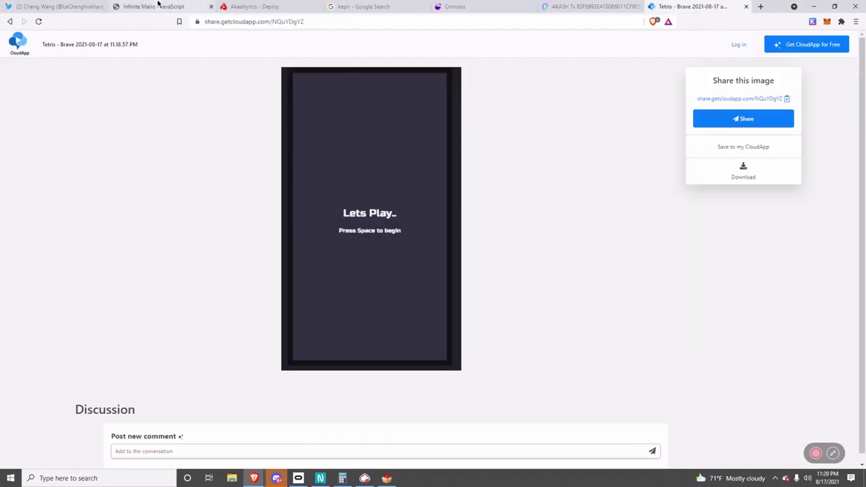
{"action": "left_click", "coordinate": [59, 7]}
{"action": "scroll", "coordinate": [323, 218], "scroll_direction": "down", "scroll_amount": 3}
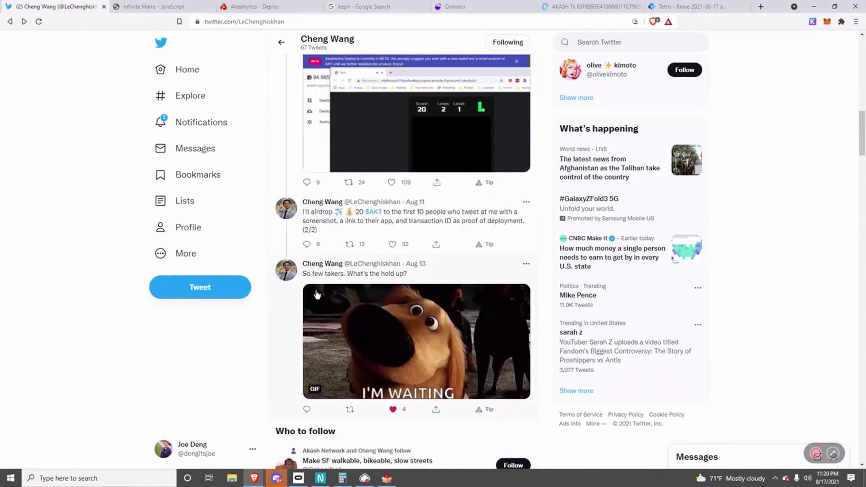
Start a reply to the Aug 11 tweet mentioning a suggested user and Akash Network.
{"action": "left_click", "coordinate": [307, 245]}
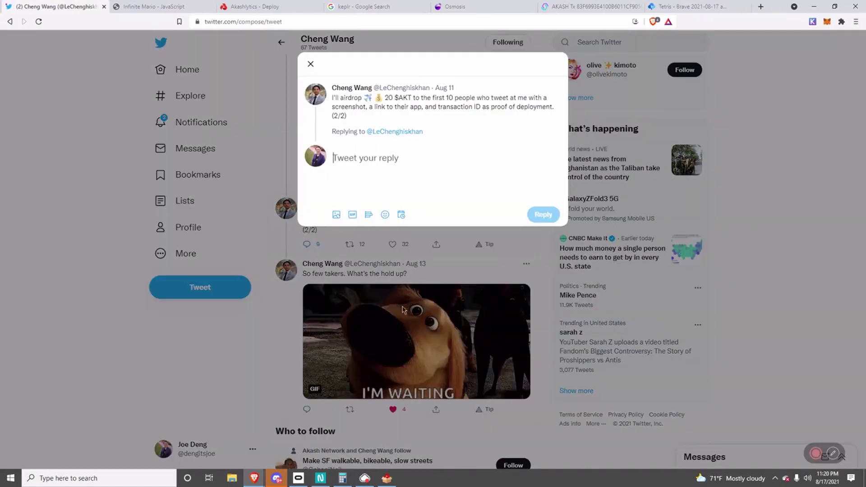
{"action": "type", "text": "@"}
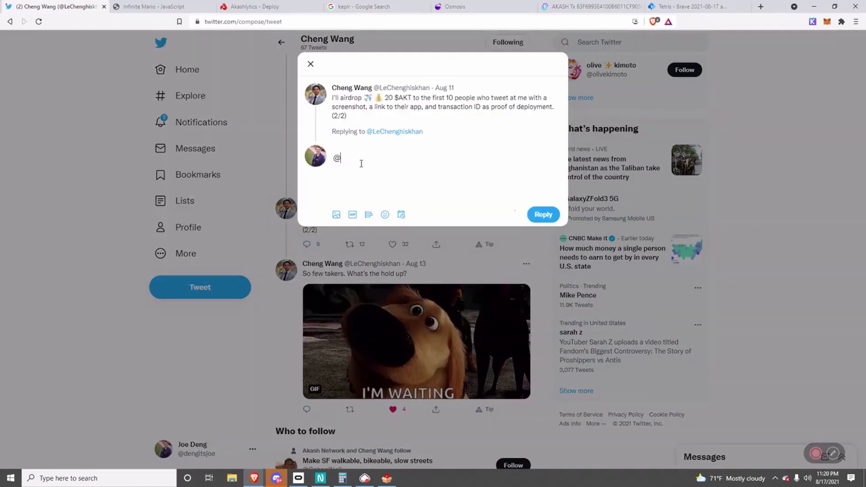
{"action": "type", "text": "deng"}
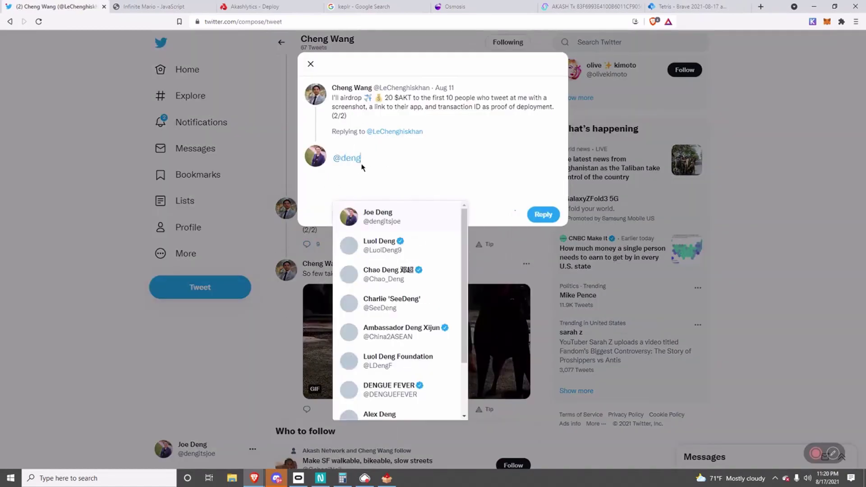
{"action": "left_click", "coordinate": [406, 224]}
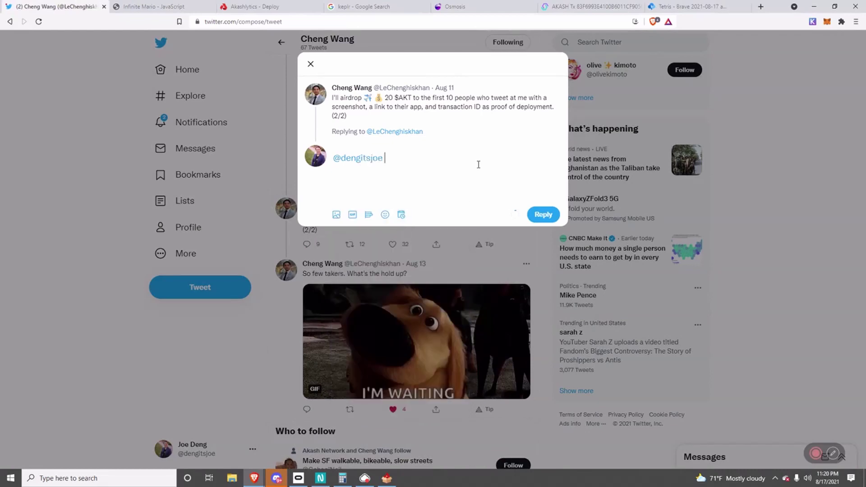
{"action": "type", "text": "@aka"}
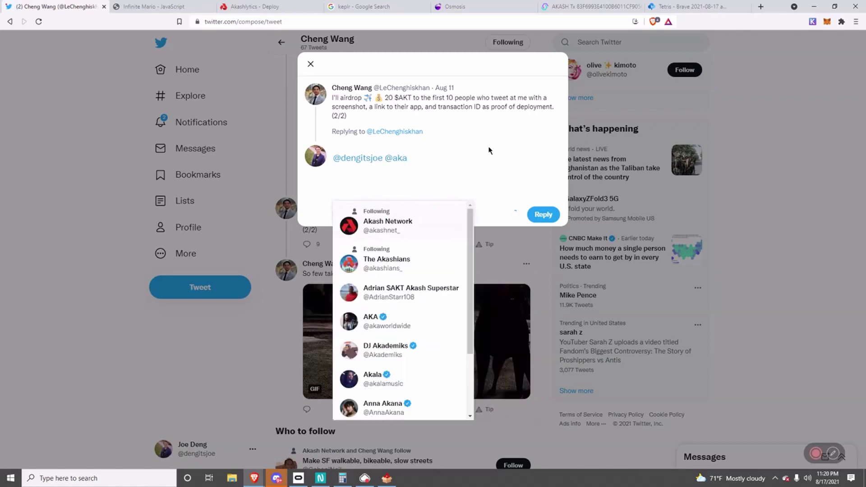
{"action": "left_click", "coordinate": [440, 225]}
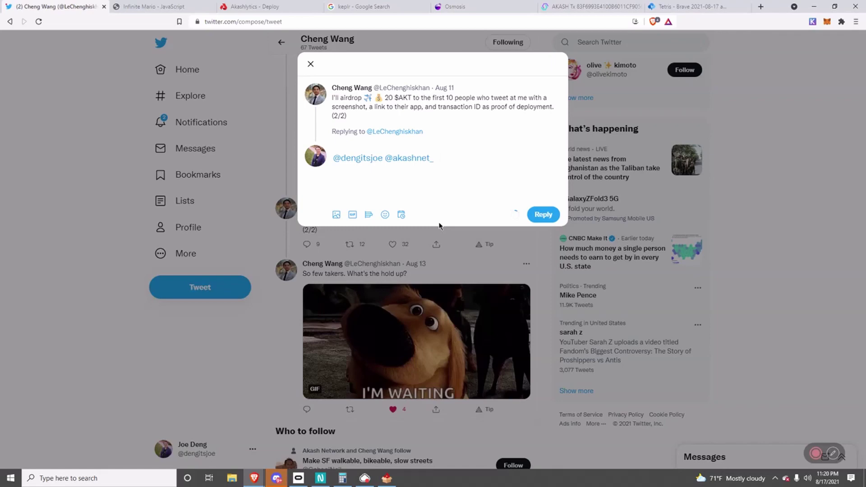
Add 'This was easy - took me less than 110 minutes' and paste the Tetris screenshot.
{"action": "type", "text": "This was easy - took me less than"}
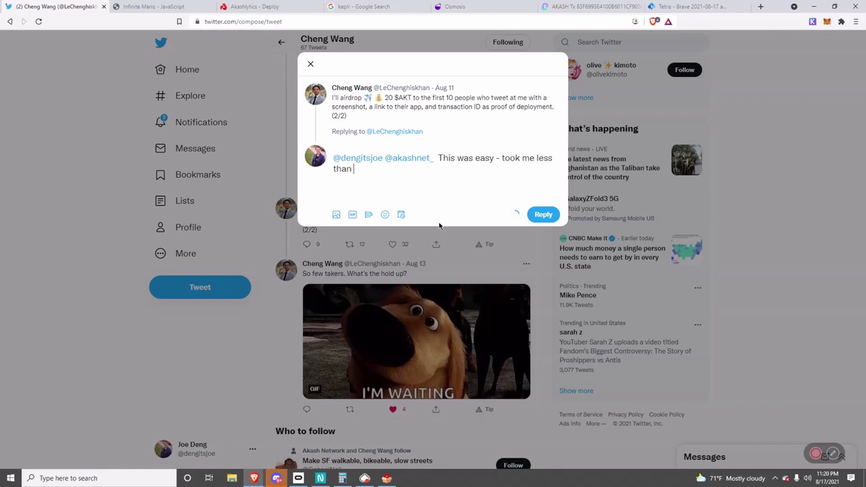
{"action": "type", "text": " 110 minutes."}
{"action": "key", "text": "ctrl+v"}
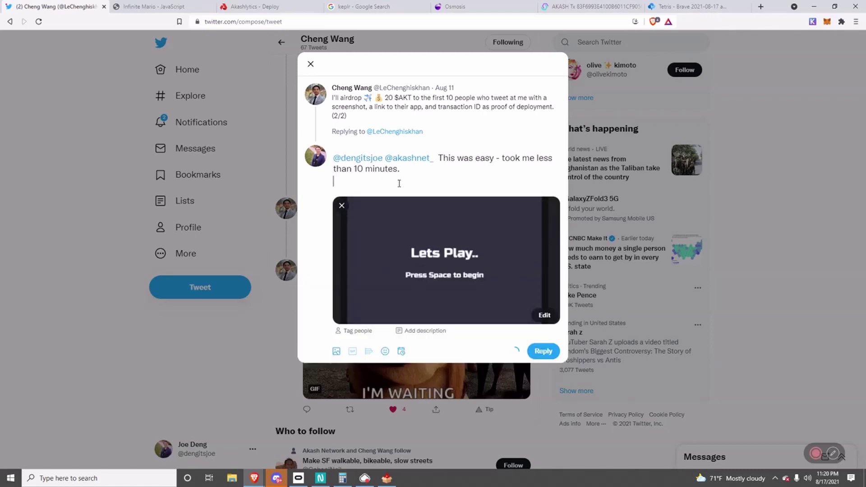
{"action": "left_click", "coordinate": [553, 6]}
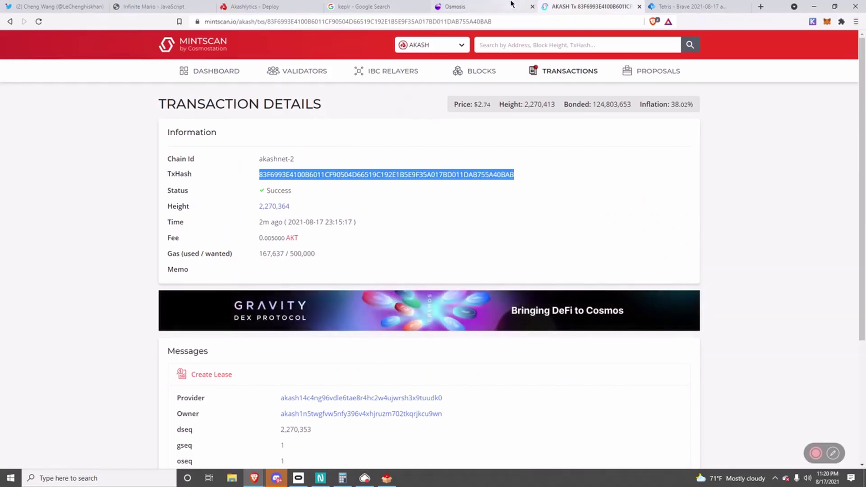
Paste the Create Lease transaction hash into the Twitter reply draft.
{"action": "left_click", "coordinate": [470, 3]}
{"action": "left_click", "coordinate": [385, 5]}
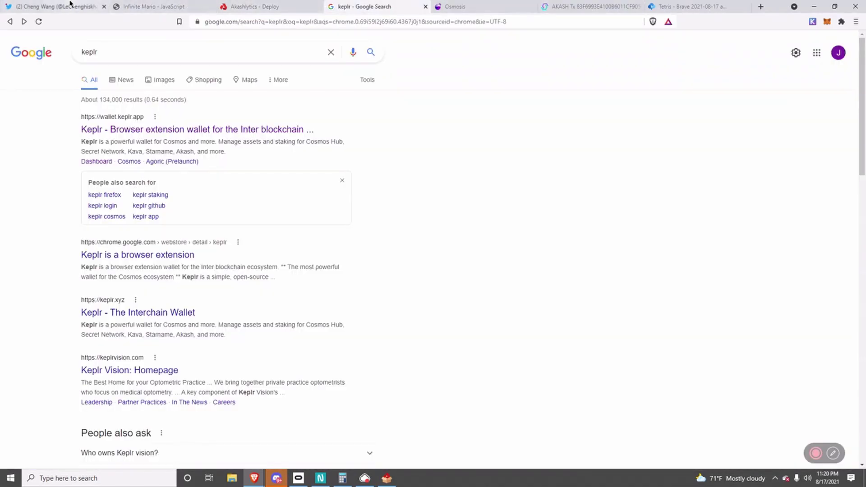
{"action": "left_click", "coordinate": [86, 6]}
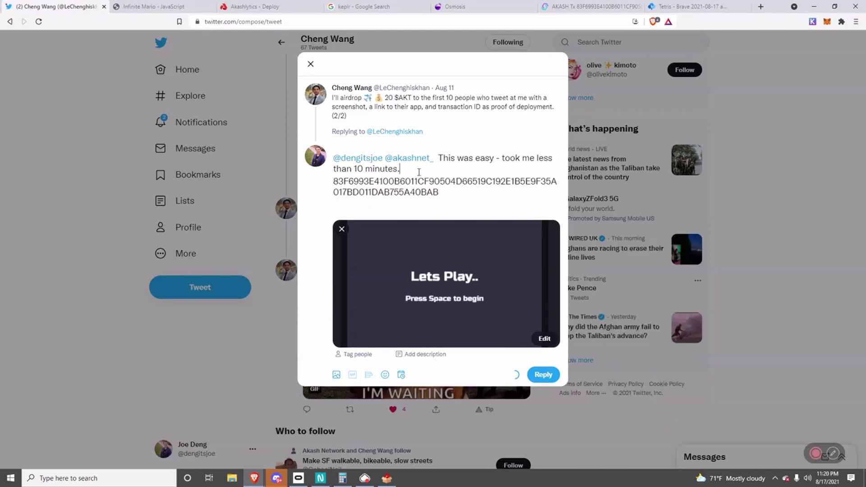
{"action": "key", "text": "Return"}
Add a 'TX Hash:' label line directly above the pasted hash.
{"action": "type", "text": "TX"}
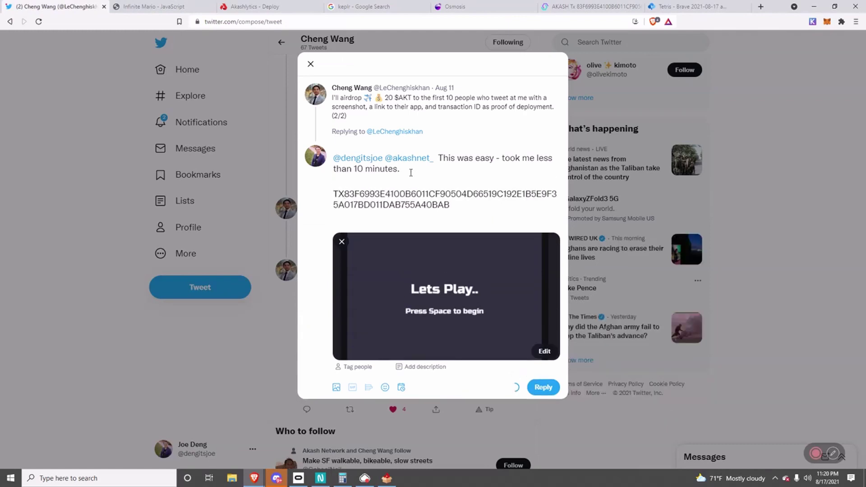
{"action": "key", "text": "Return"}
{"action": "type", "text": "H"}
{"action": "key", "text": "BackSpace"}
{"action": "key", "text": "BackSpace"}
{"action": "key", "text": "Return"}
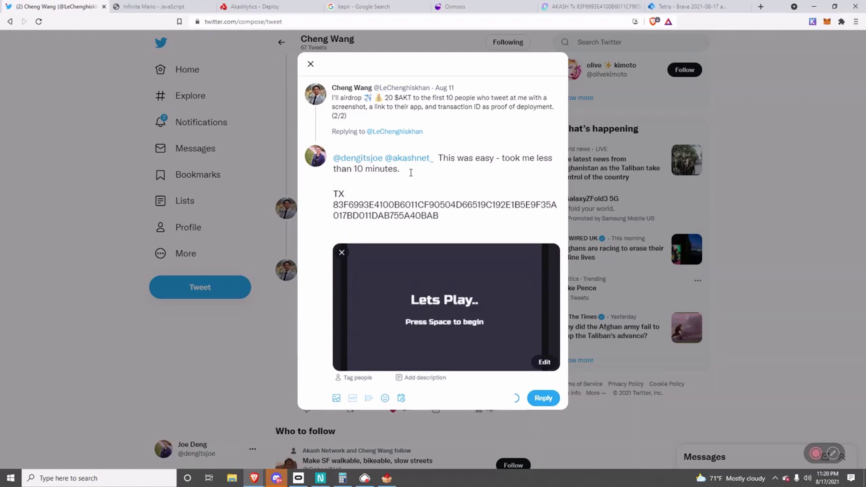
{"action": "type", "text": "Hash:"}
{"action": "key", "text": "Return"}
{"action": "key", "text": "Up"}
{"action": "key", "text": "BackSpace"}
Open the deployed Tetris app from its Akashlytics lease and copy its web address.
{"action": "left_click", "coordinate": [688, 6]}
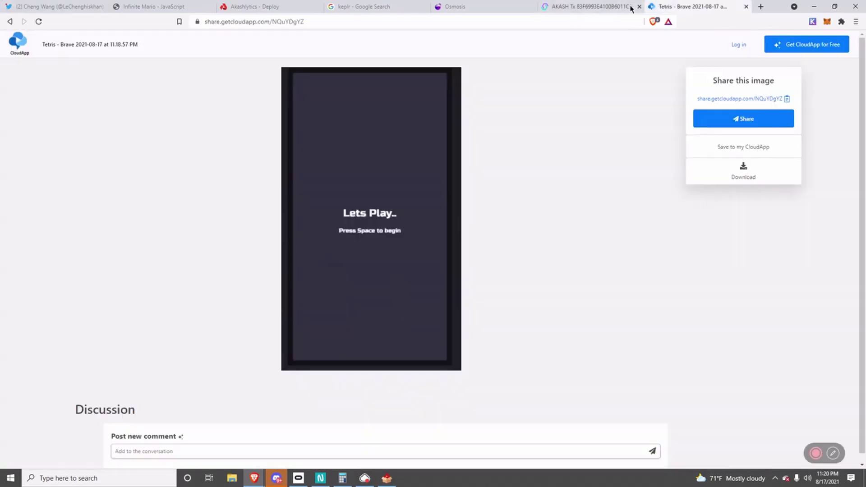
{"action": "left_click", "coordinate": [388, 20]}
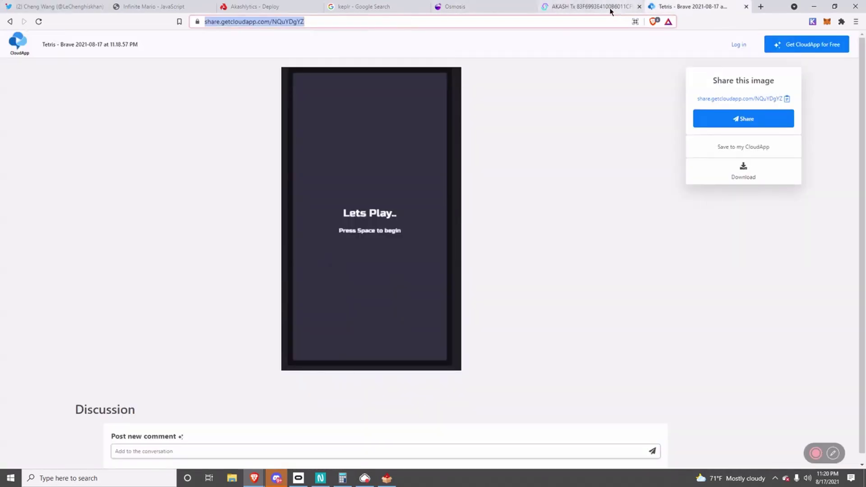
{"action": "left_click", "coordinate": [611, 7]}
{"action": "key", "text": "alt+Tab"}
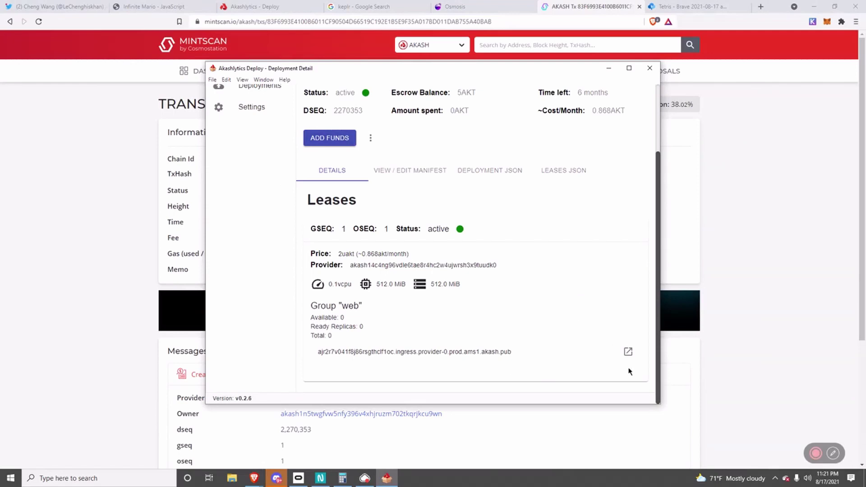
{"action": "left_click", "coordinate": [628, 352]}
{"action": "left_click", "coordinate": [554, 17]}
{"action": "key", "text": "ctrl+c"}
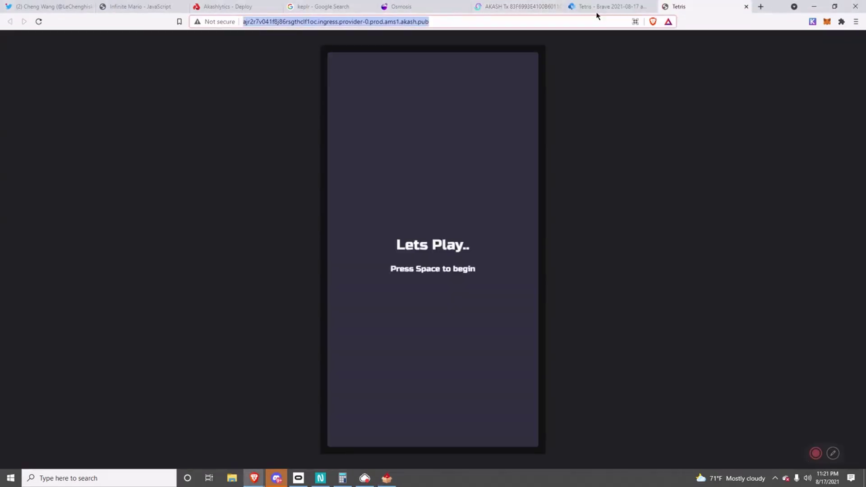
{"action": "left_click", "coordinate": [61, 6]}
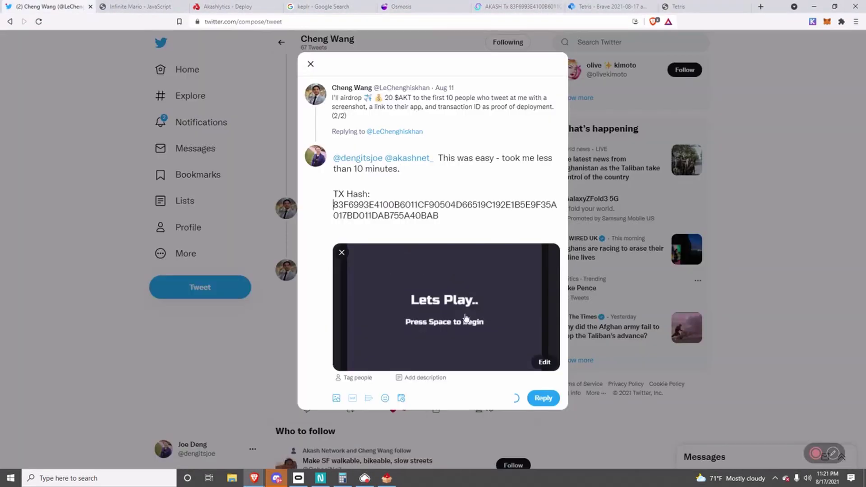
Paste the Tetris app's akash.pub link on a new line below the TX hash, then submit the reply.
{"action": "left_click", "coordinate": [444, 216]}
{"action": "key", "text": "Return"}
{"action": "key", "text": "Return"}
{"action": "key", "text": "ctrl+v"}
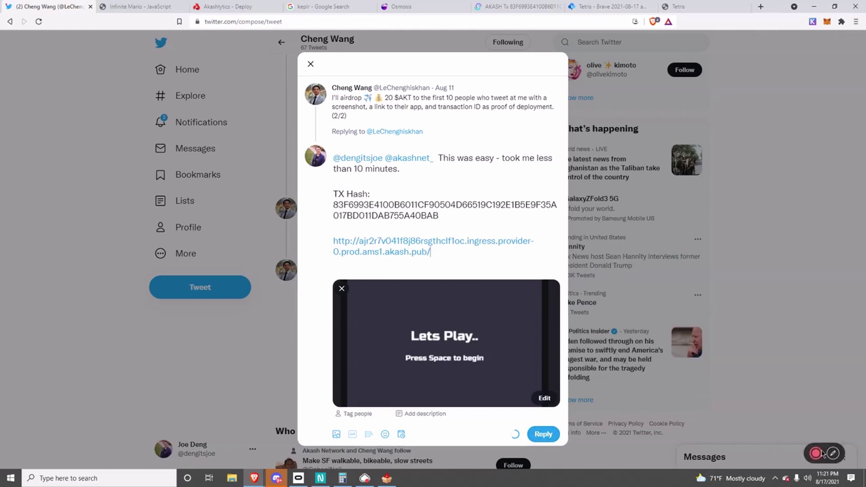
{"action": "left_click", "coordinate": [818, 453]}
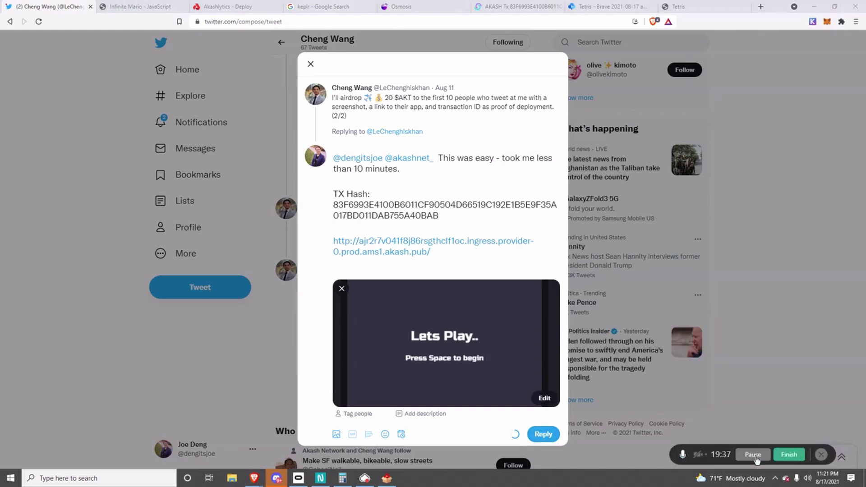